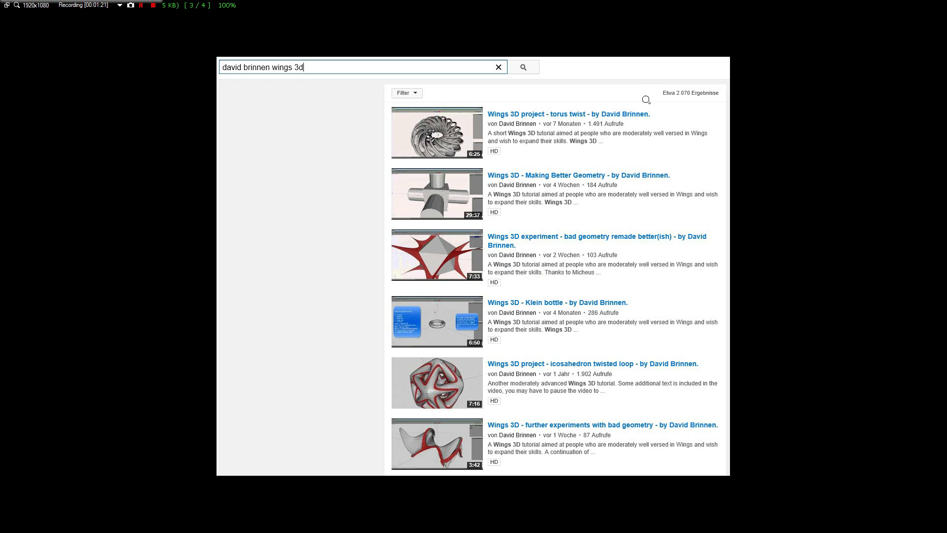
Step: Switch to modo, add a unit cube and select all eight of its corner vertices
{"action": "key", "text": "alt+Tab"}
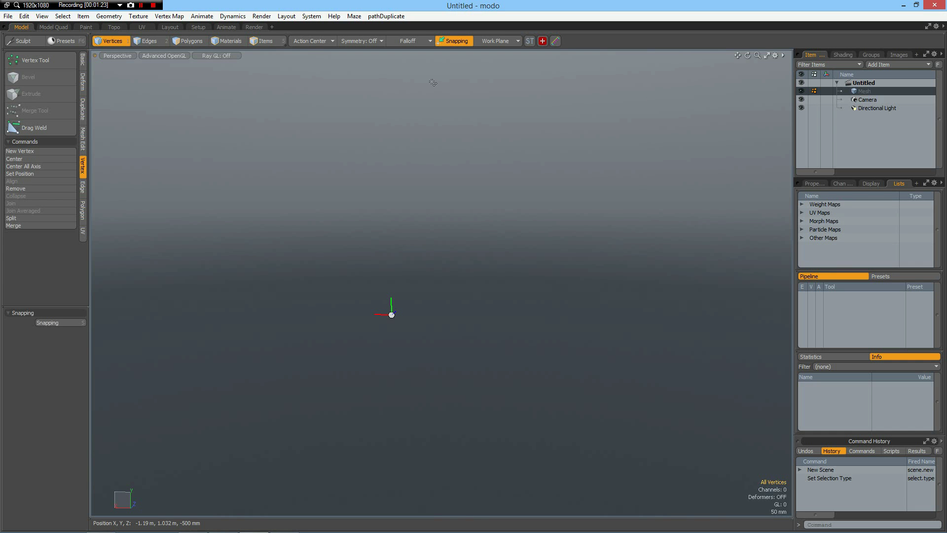
{"action": "left_click", "coordinate": [82, 58]}
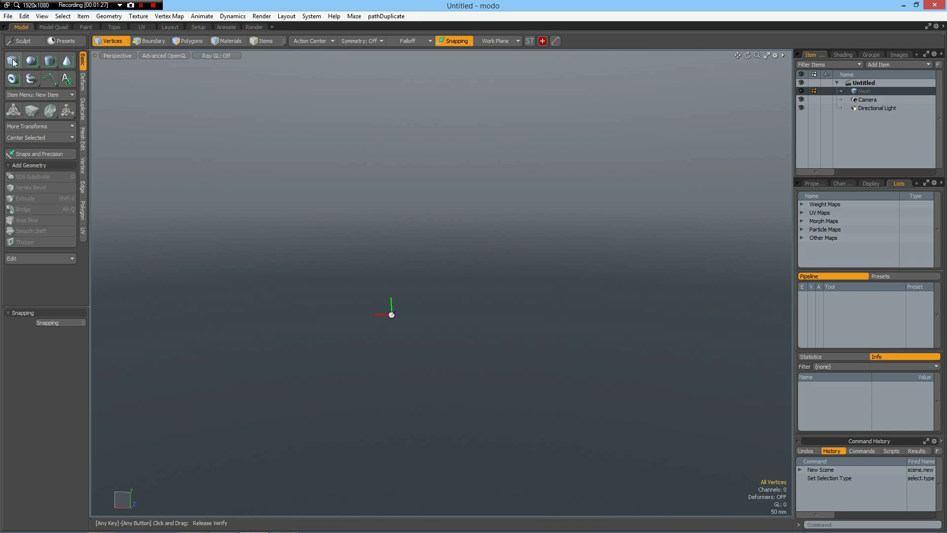
{"action": "left_click", "coordinate": [18, 62]}
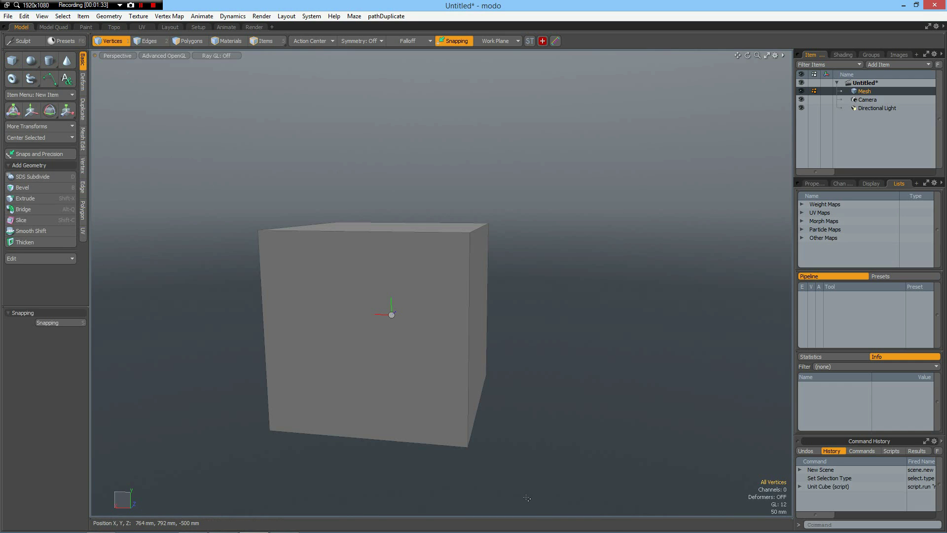
{"action": "left_click_drag", "start_coordinate": [203, 168], "coordinate": [614, 530]}
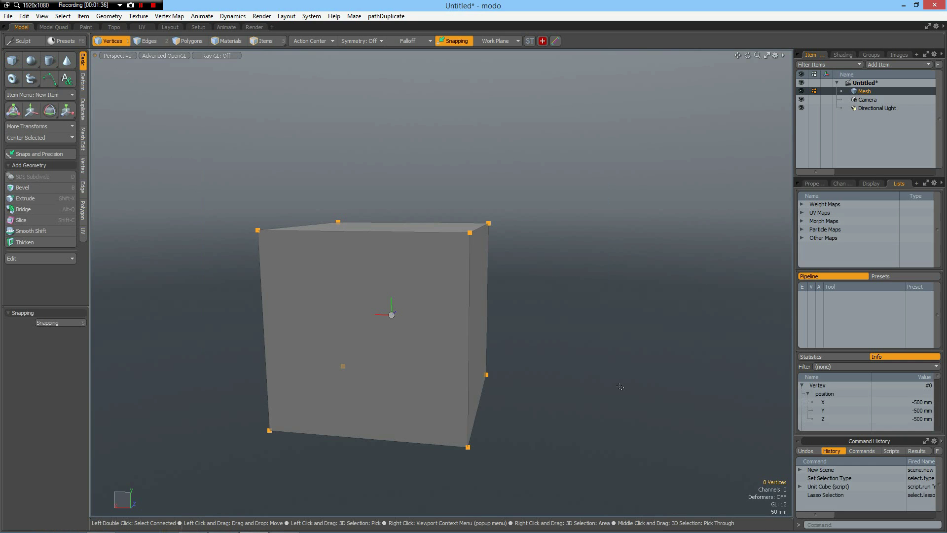
Step: Bevel all six cube faces individually with Group Polygons off, using no shift and an inset of about 311 mm
{"action": "key", "text": "3"}
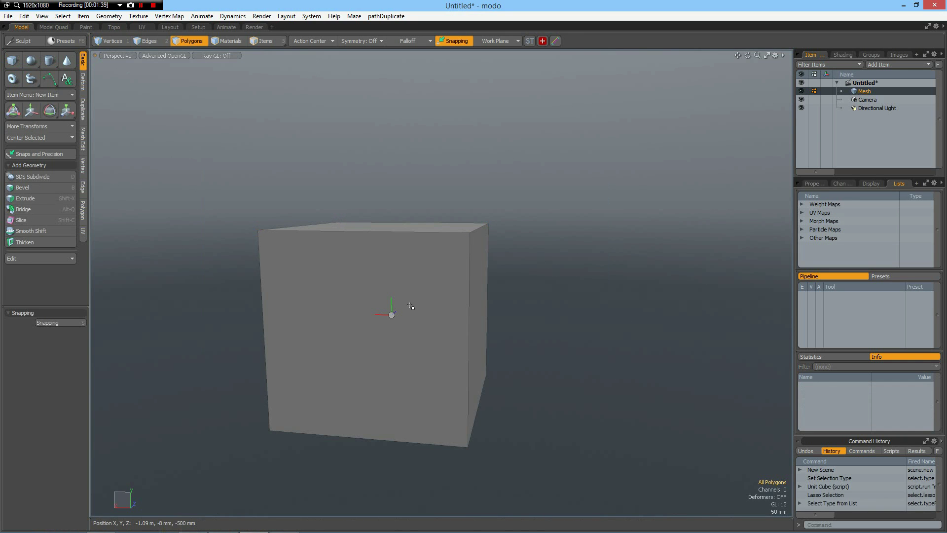
{"action": "left_click_drag", "start_coordinate": [171, 144], "coordinate": [599, 515]}
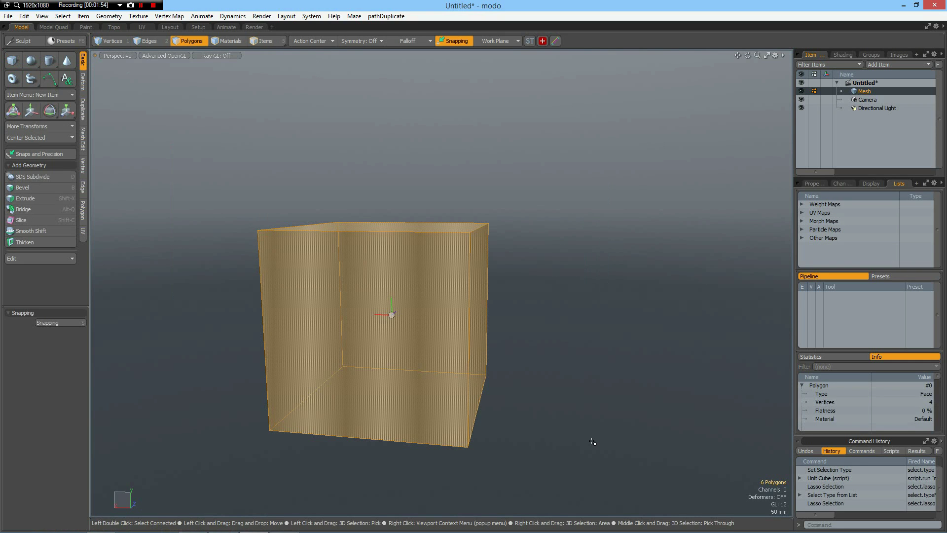
{"action": "key", "text": "b"}
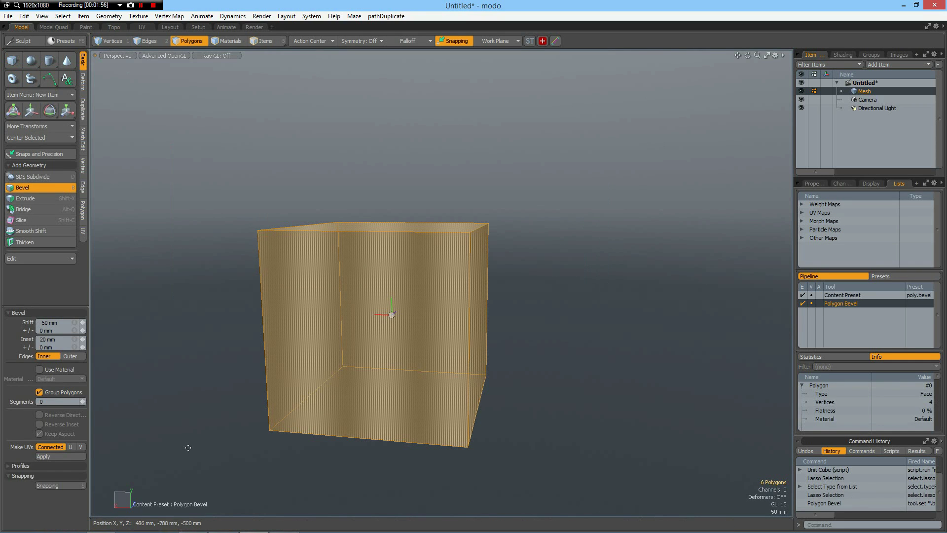
{"action": "left_click", "coordinate": [39, 392]}
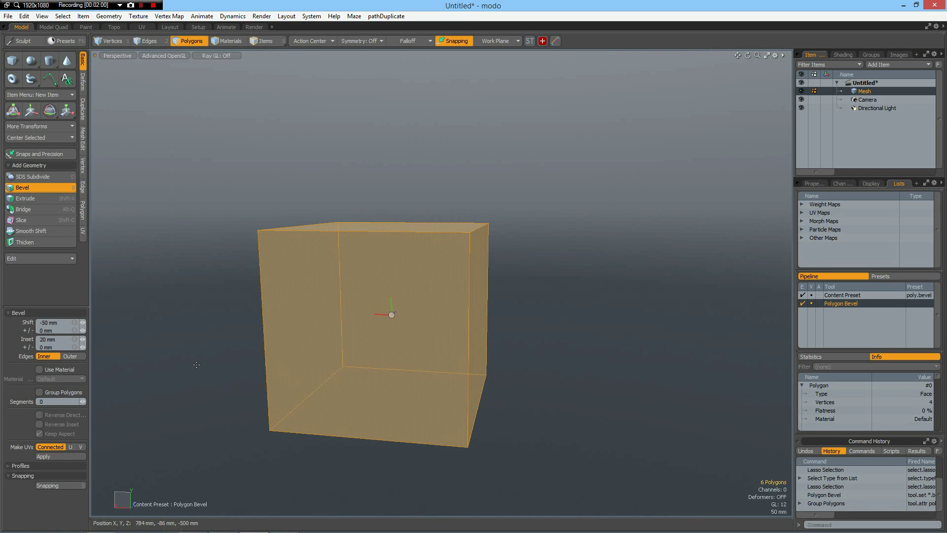
{"action": "left_click_drag", "start_coordinate": [192, 367], "coordinate": [262, 368]}
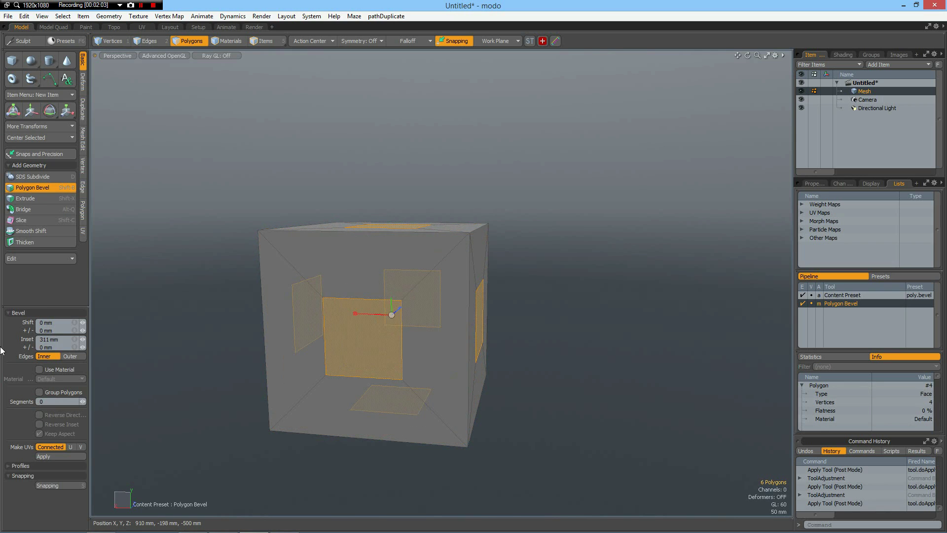
Step: Set the face bevel's inset to 400 mm and delete the six inset center polygons
{"action": "left_click", "coordinate": [65, 339]}
{"action": "type", "text": "400"}
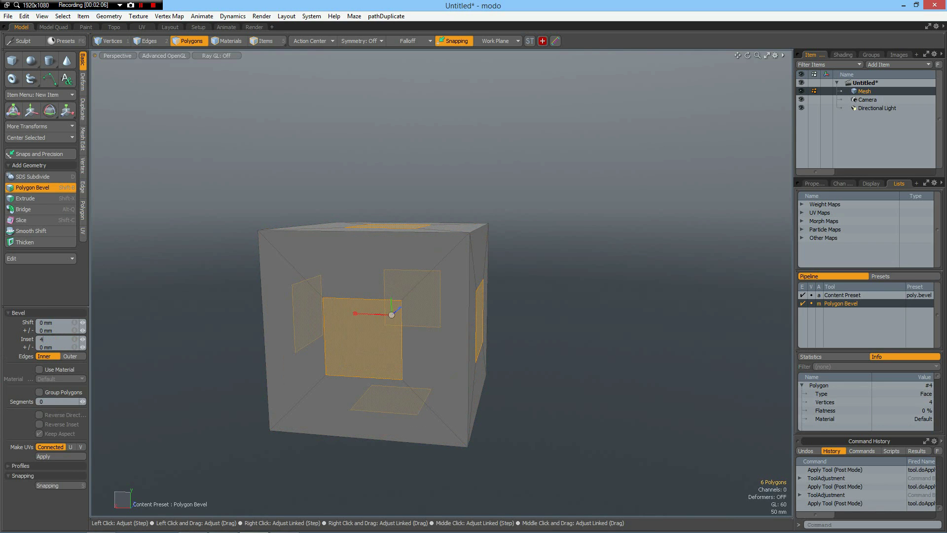
{"action": "key", "text": "Return"}
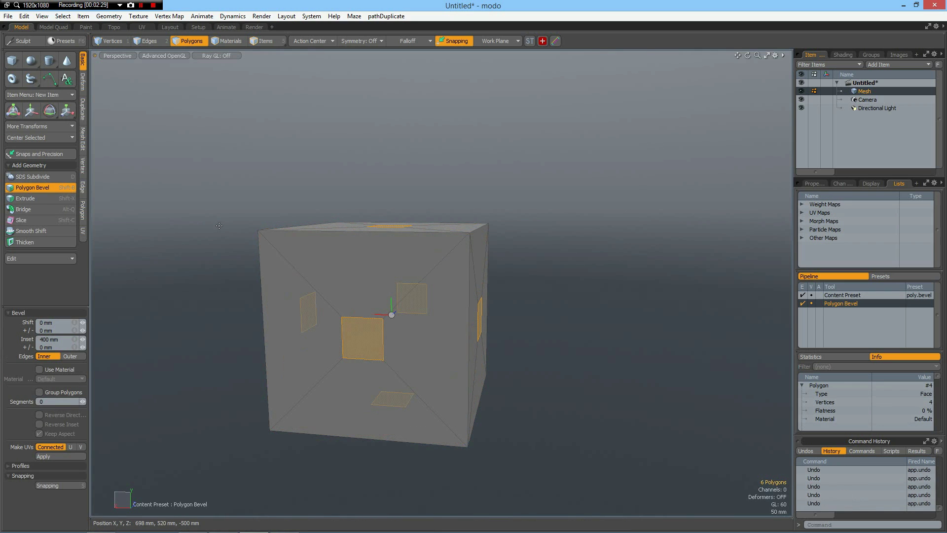
{"action": "key", "text": "Delete"}
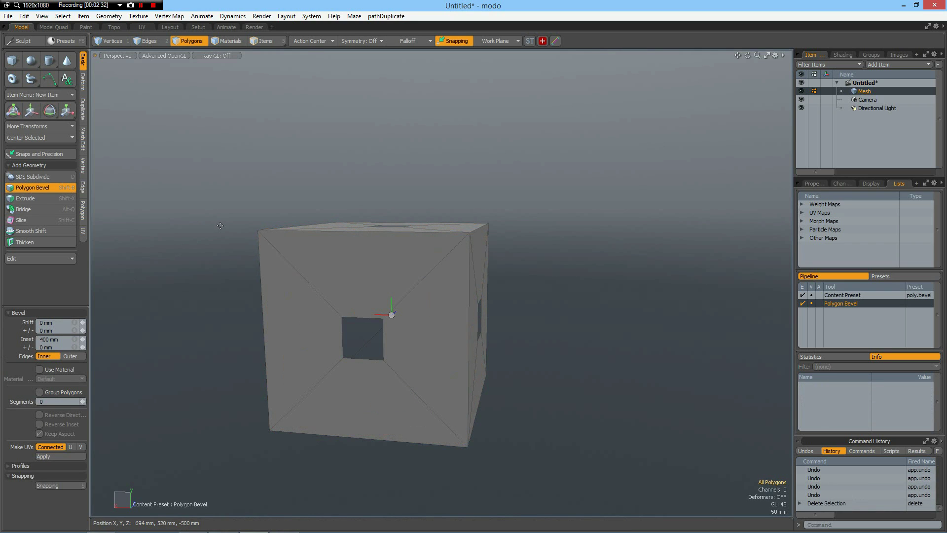
Step: Vertex-bevel the cube's eight corners with an inset of 450 mm and delete the polygons this creates at the corners
{"action": "key", "text": "1"}
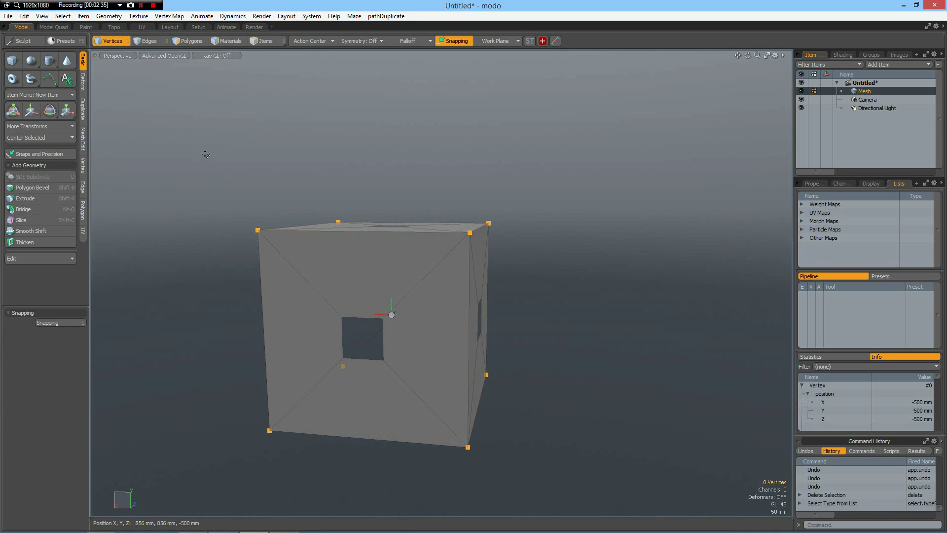
{"action": "key", "text": "shift+b"}
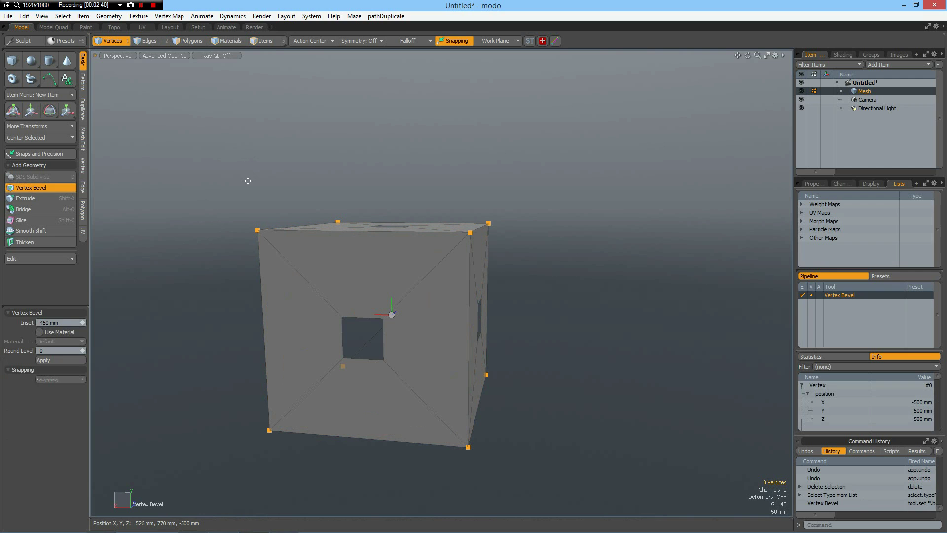
{"action": "left_click_drag", "start_coordinate": [247, 181], "coordinate": [263, 182]}
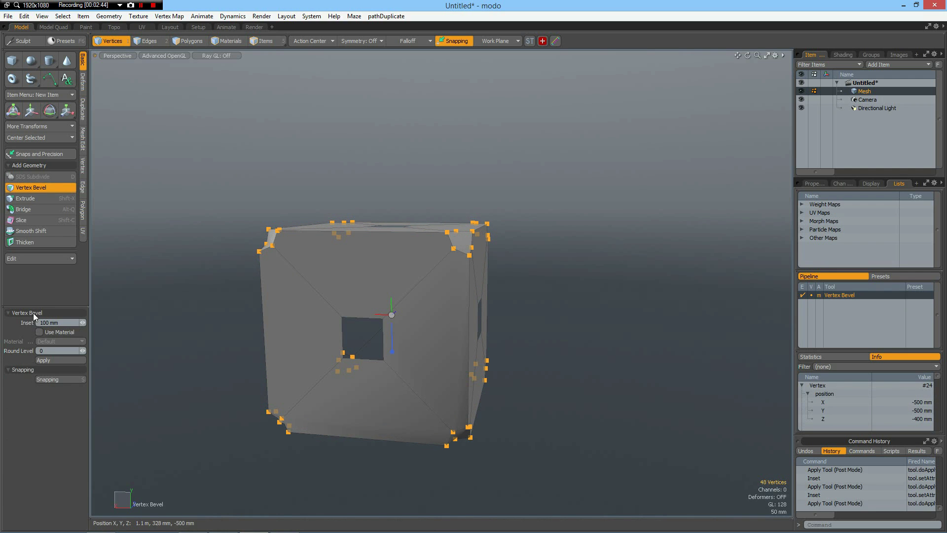
{"action": "left_click", "coordinate": [67, 323]}
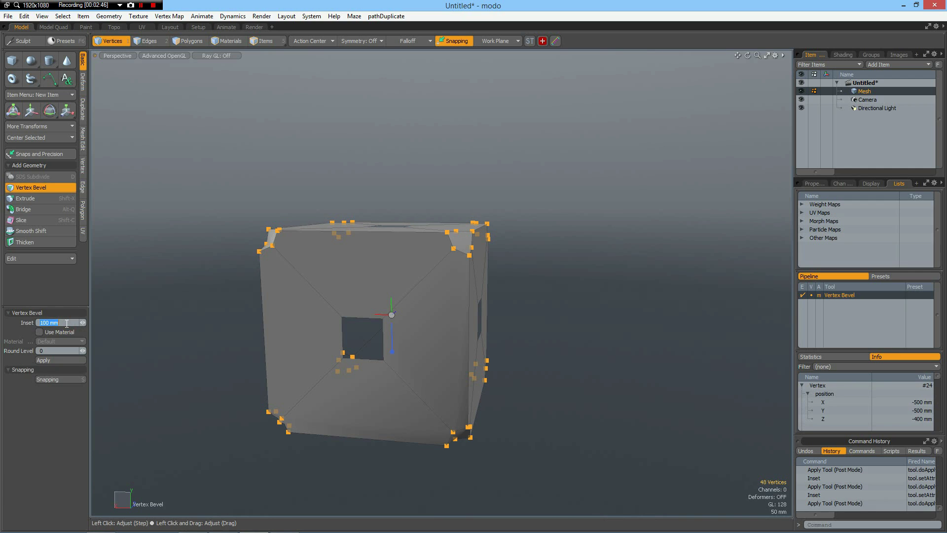
{"action": "type", "text": "450"}
{"action": "key", "text": "Return"}
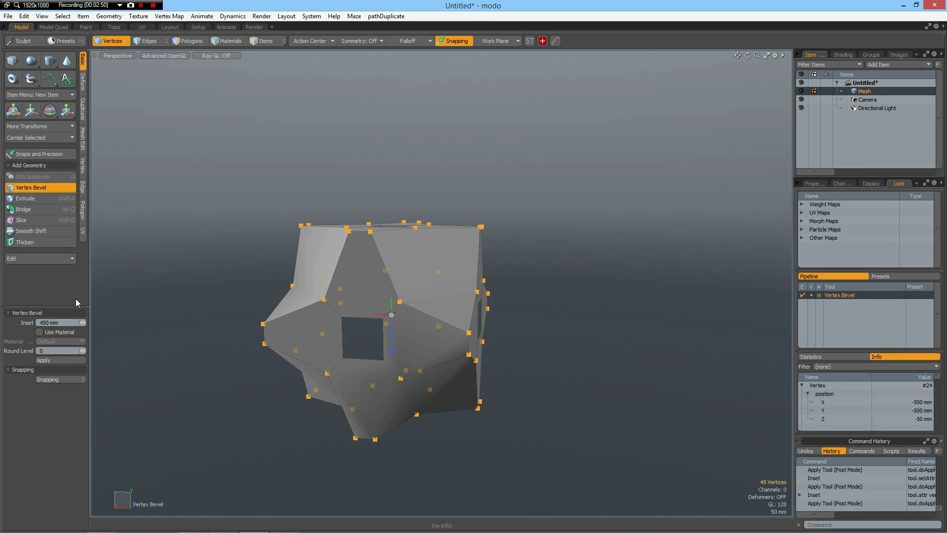
{"action": "key", "text": "ctrl+3"}
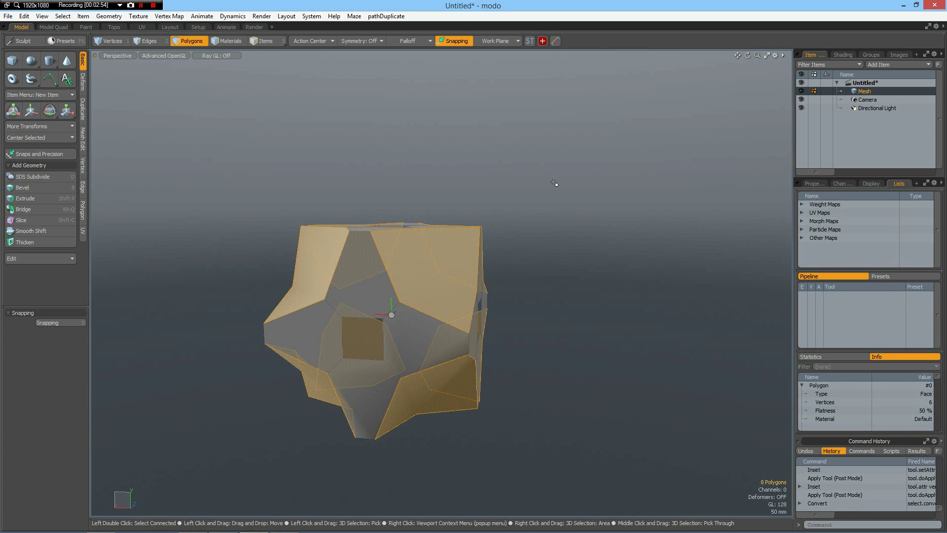
{"action": "key", "text": "Delete"}
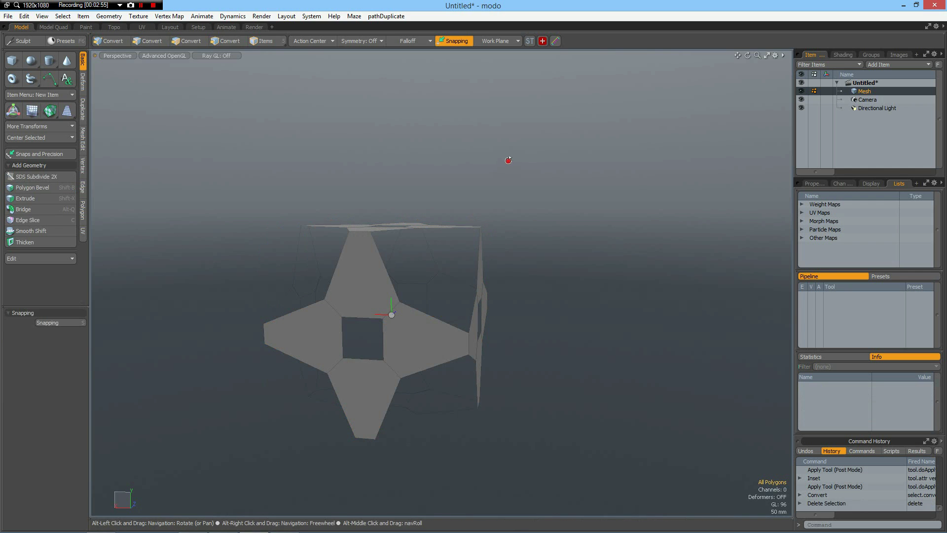
Step: Thicken the entire remaining mesh inward with an offset of -300 mm
{"action": "left_click_drag", "start_coordinate": [509, 161], "coordinate": [445, 198], "text": "alt"}
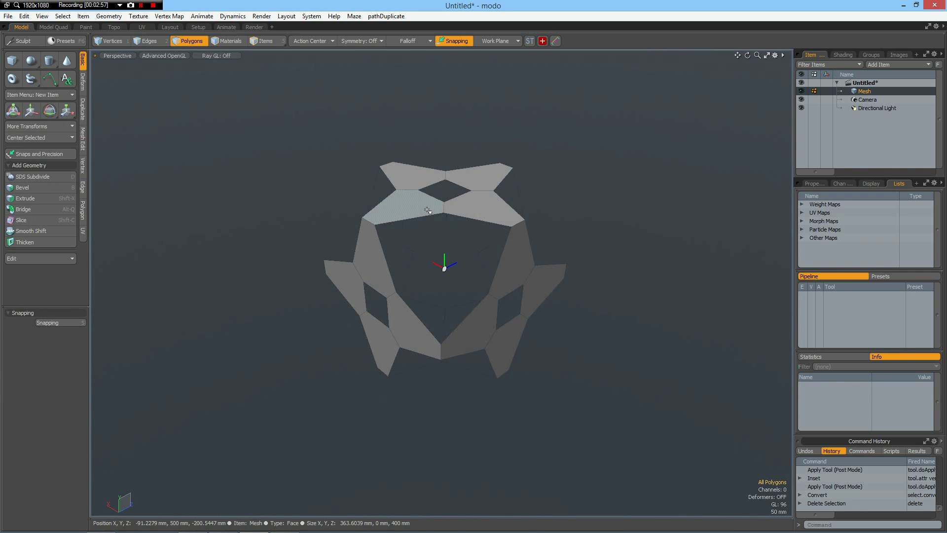
{"action": "scroll", "coordinate": [450, 207], "scroll_direction": "up", "scroll_amount": 2}
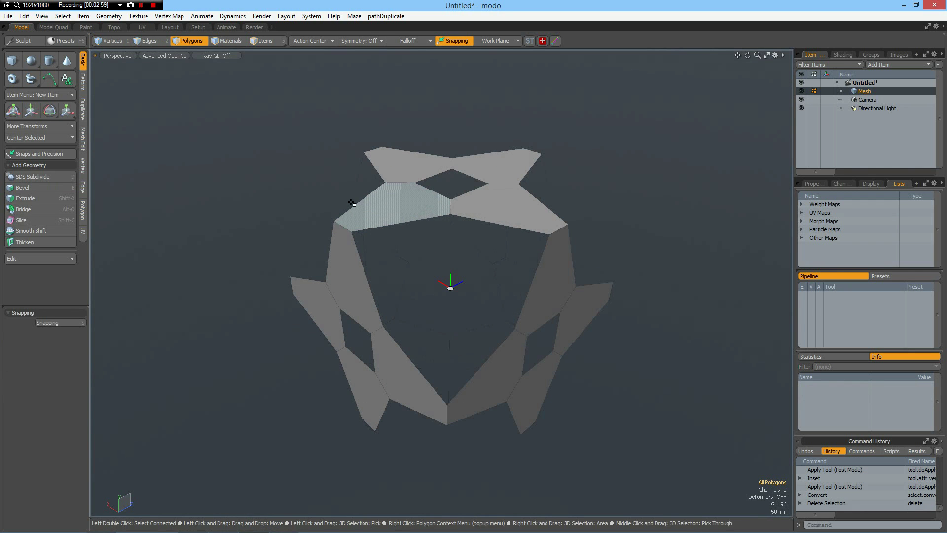
{"action": "left_click", "coordinate": [82, 209]}
{"action": "left_click", "coordinate": [40, 90]}
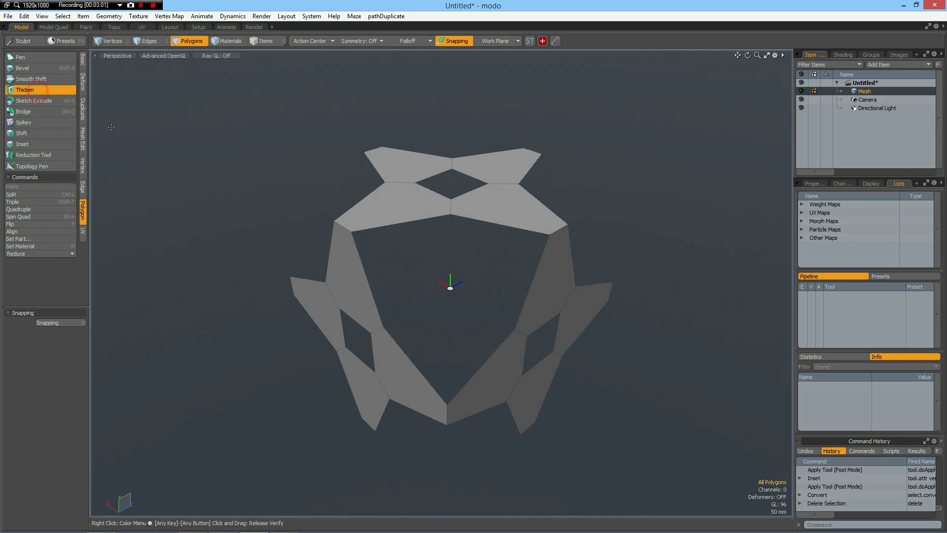
{"action": "left_click", "coordinate": [285, 196]}
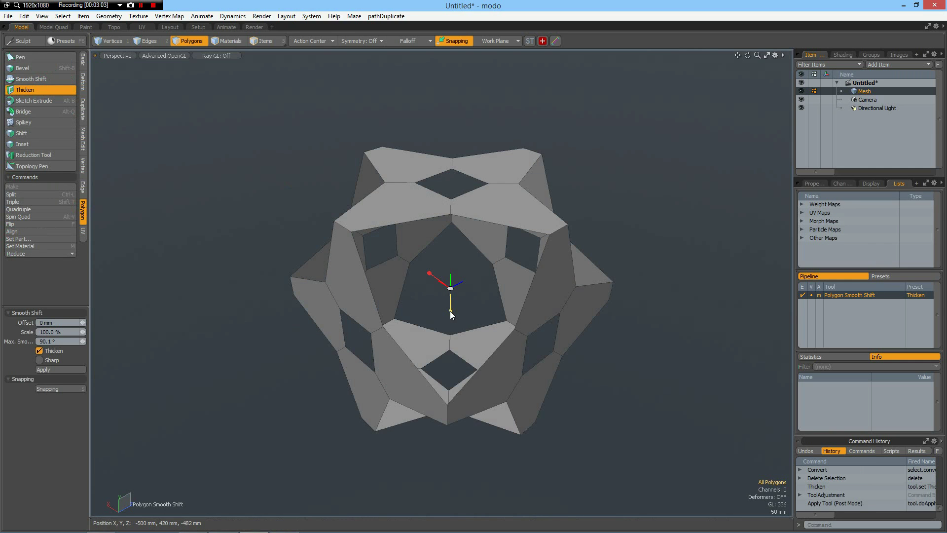
{"action": "left_click_drag", "start_coordinate": [451, 310], "coordinate": [449, 263]}
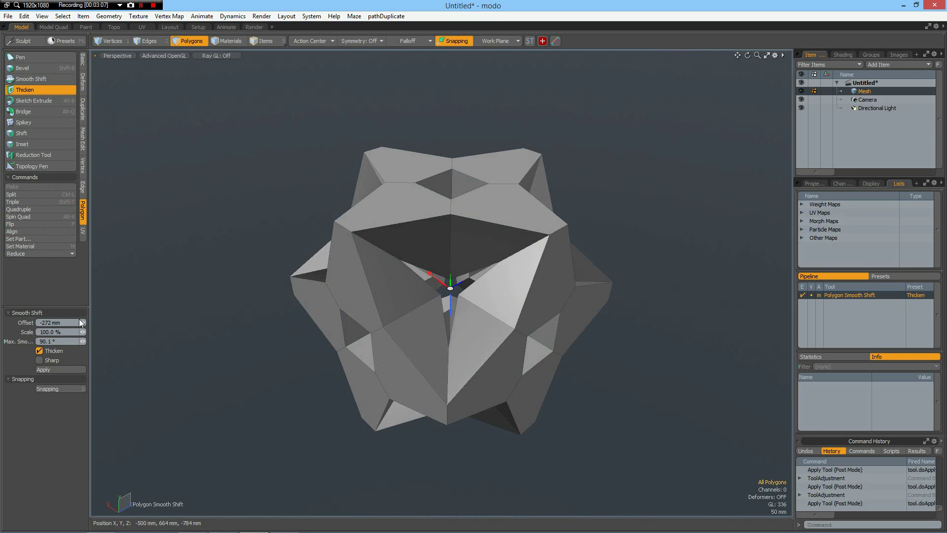
{"action": "left_click", "coordinate": [68, 322]}
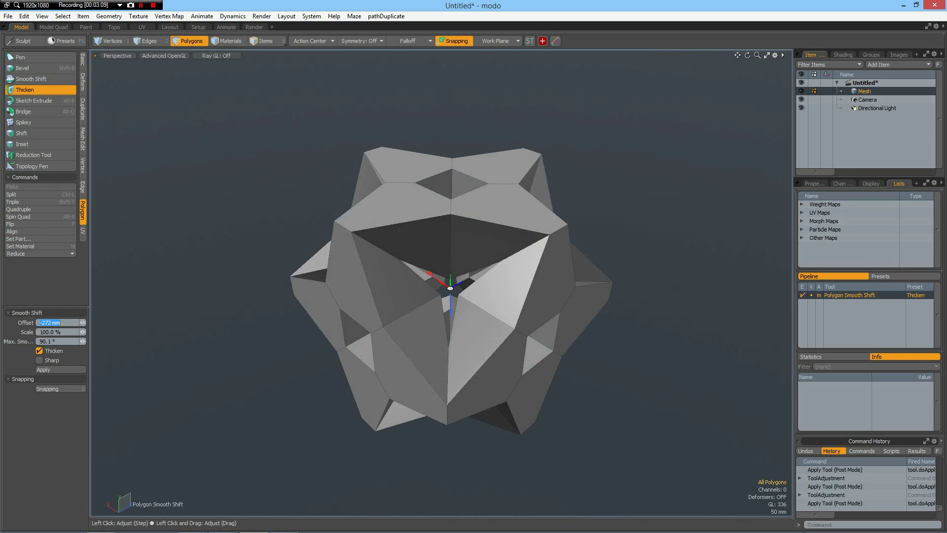
{"action": "type", "text": "-300"}
{"action": "key", "text": "Return"}
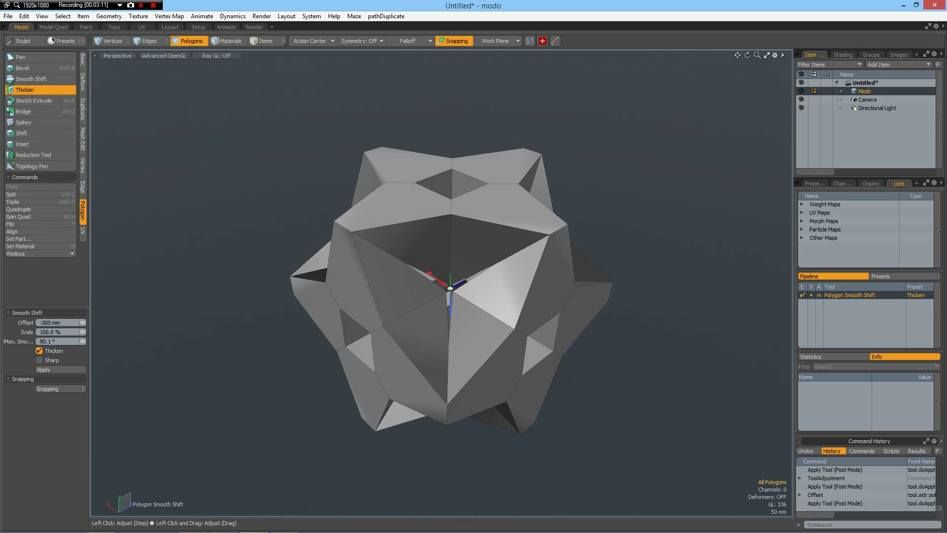
{"action": "key", "text": "space"}
Step: Select the 20 polygons of the top side, growing from its square hole's inner walls, and cut and paste them to detach them
{"action": "left_click", "coordinate": [445, 188]}
{"action": "left_click", "coordinate": [461, 185], "text": "shift"}
{"action": "left_click", "coordinate": [460, 184], "text": "shift"}
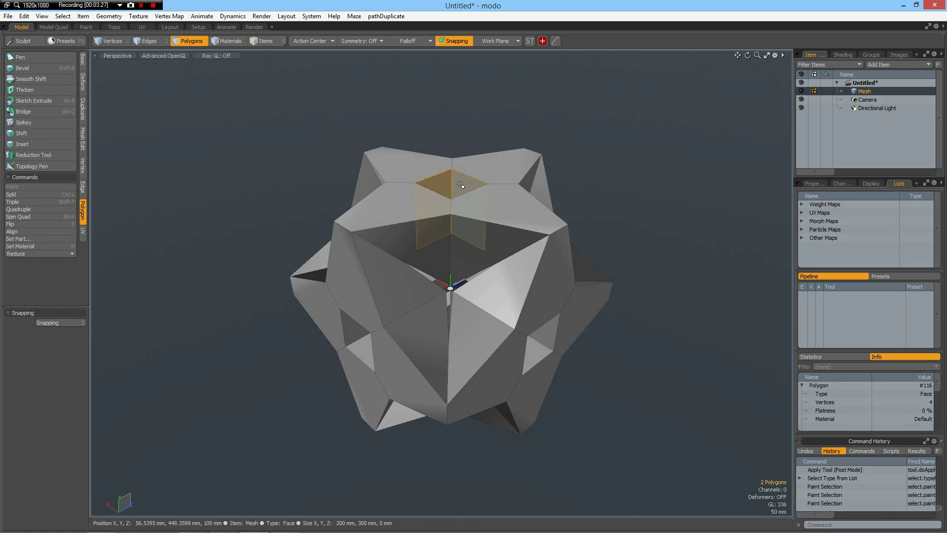
{"action": "key", "text": "Up"}
{"action": "key", "text": "Up"}
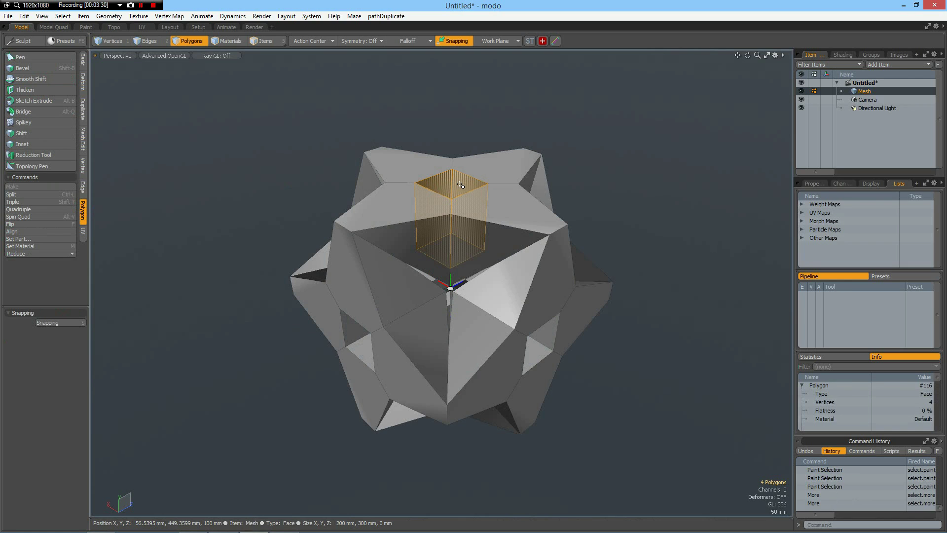
{"action": "key", "text": "shift+Up"}
{"action": "key", "text": "shift+Up"}
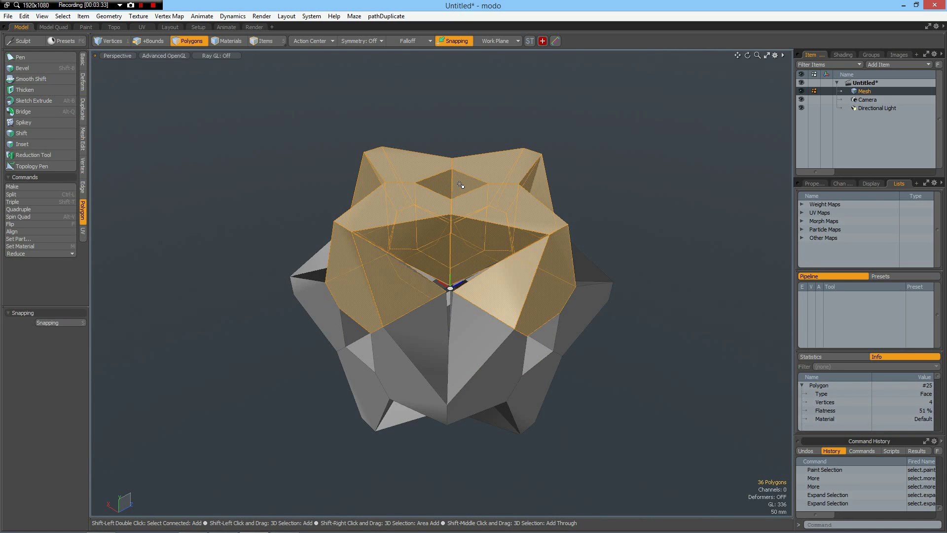
{"action": "key", "text": "shift+Down"}
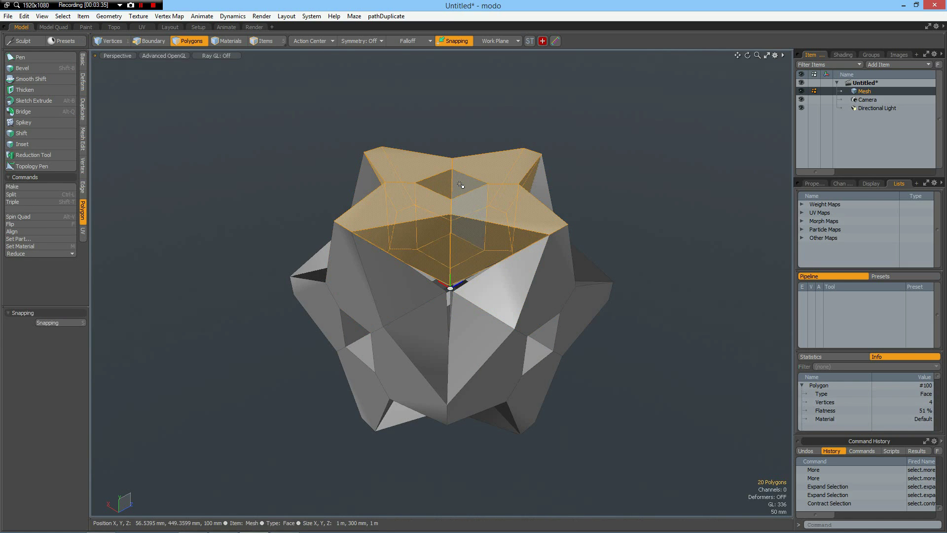
{"action": "key", "text": "ctrl+x"}
{"action": "key", "text": "ctrl+v"}
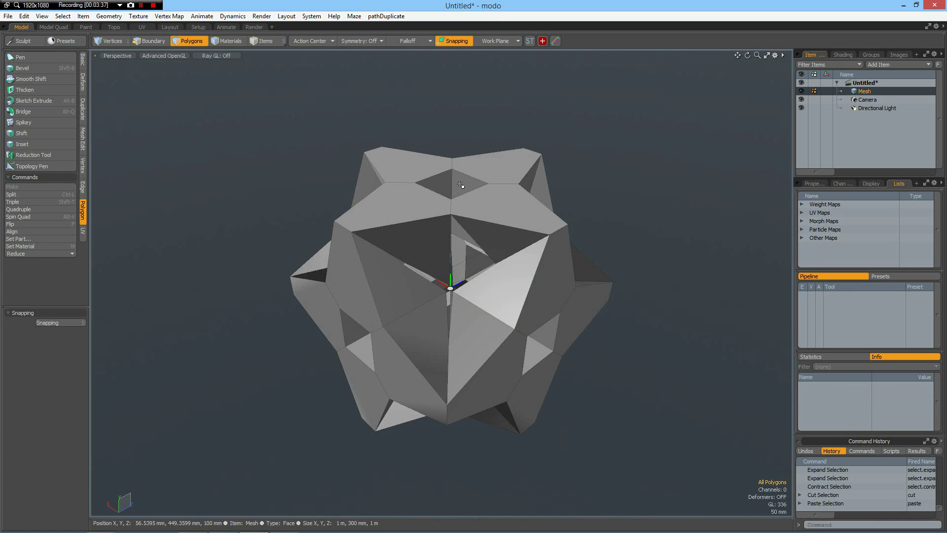
Step: Check the top side's separation by selecting the connected polygons of the rest of the mesh, and clear the selection
{"action": "double_click", "coordinate": [479, 214]}
{"action": "double_click", "coordinate": [480, 340], "text": "shift"}
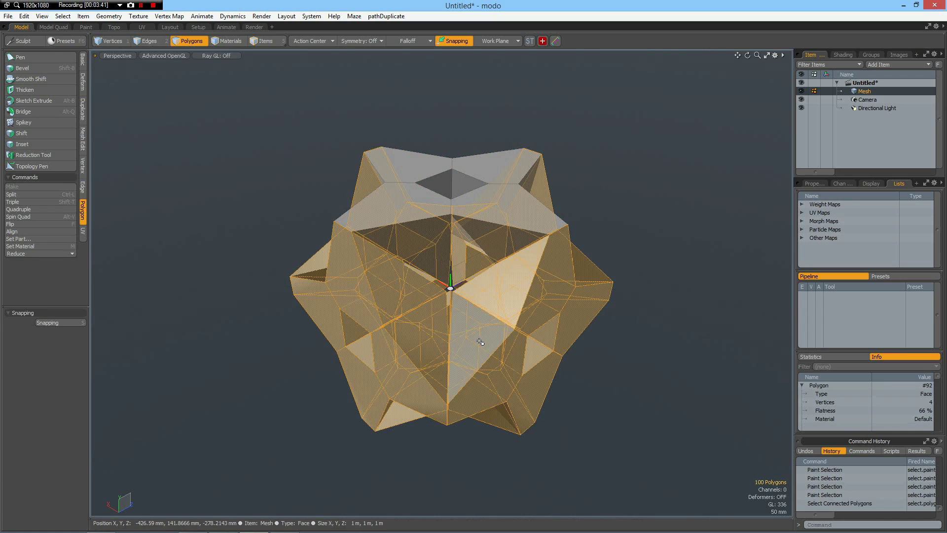
{"action": "left_click", "coordinate": [679, 217]}
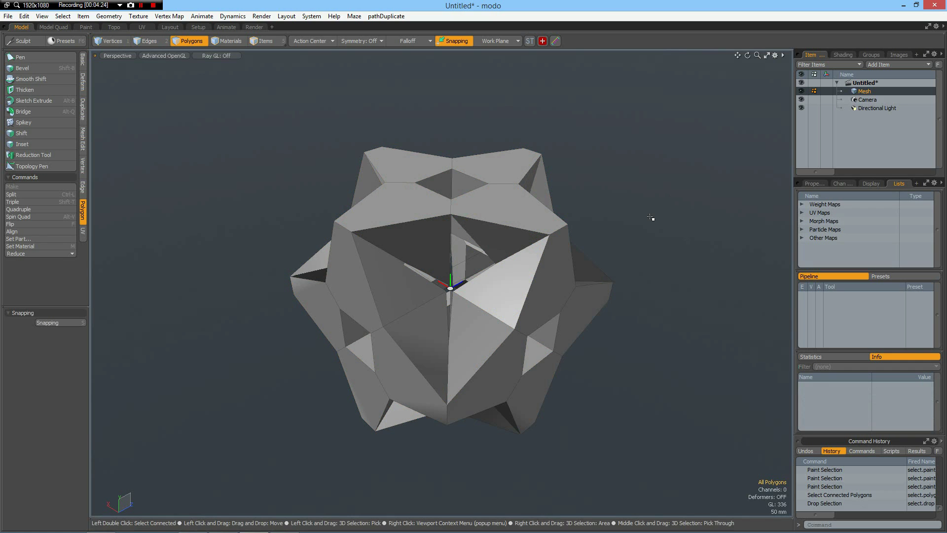
Step: Select the four corner edge loops where the top side meets the rest of the mesh and split those edges
{"action": "key", "text": "2"}
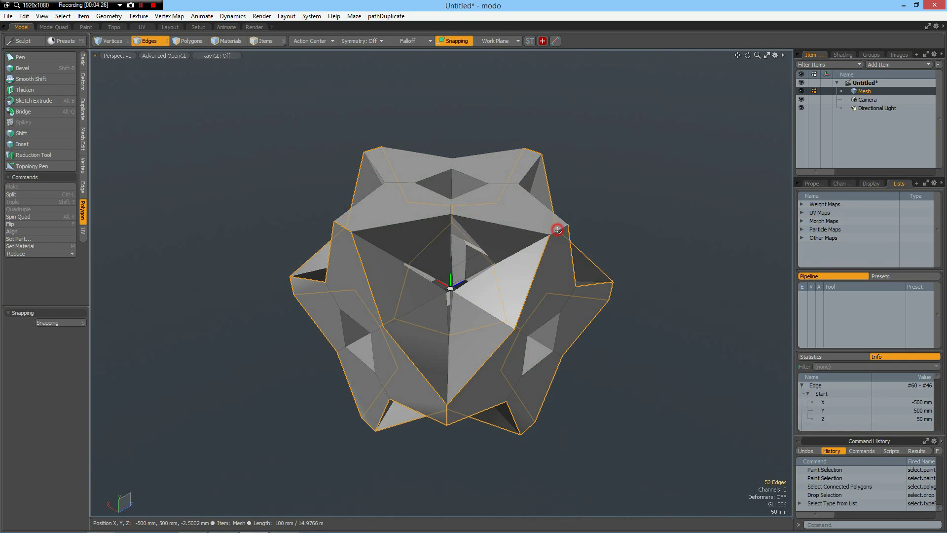
{"action": "double_click", "coordinate": [558, 229]}
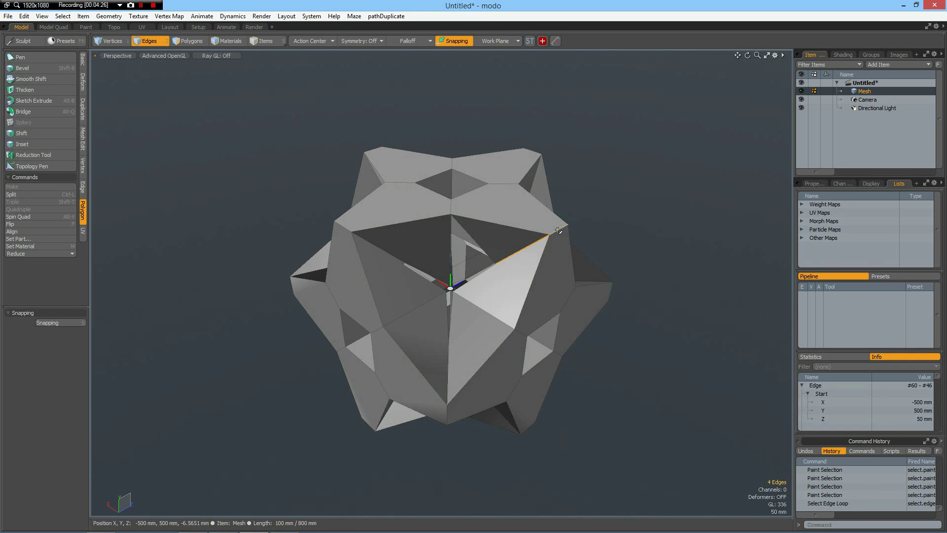
{"action": "double_click", "coordinate": [346, 228], "text": "shift"}
{"action": "double_click", "coordinate": [373, 151], "text": "shift"}
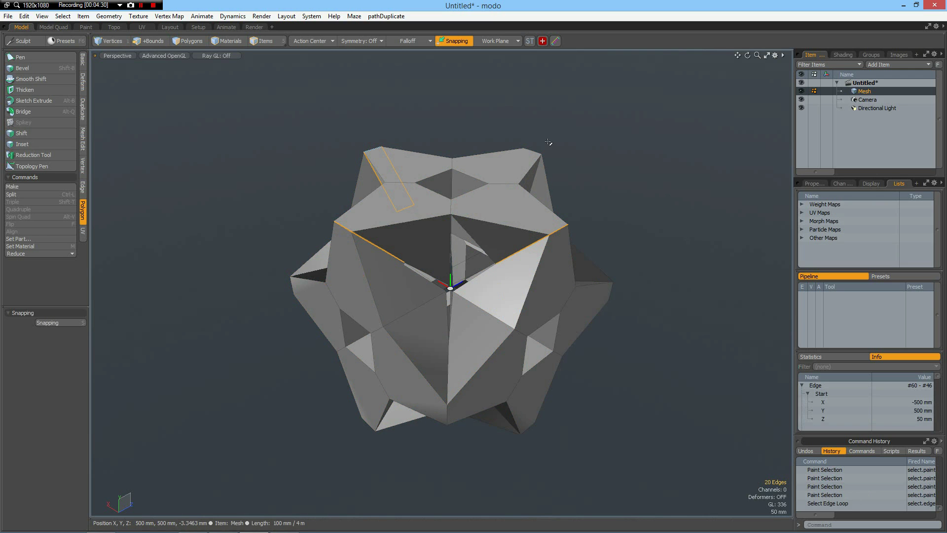
{"action": "double_click", "coordinate": [535, 150], "text": "shift"}
{"action": "key", "text": "2"}
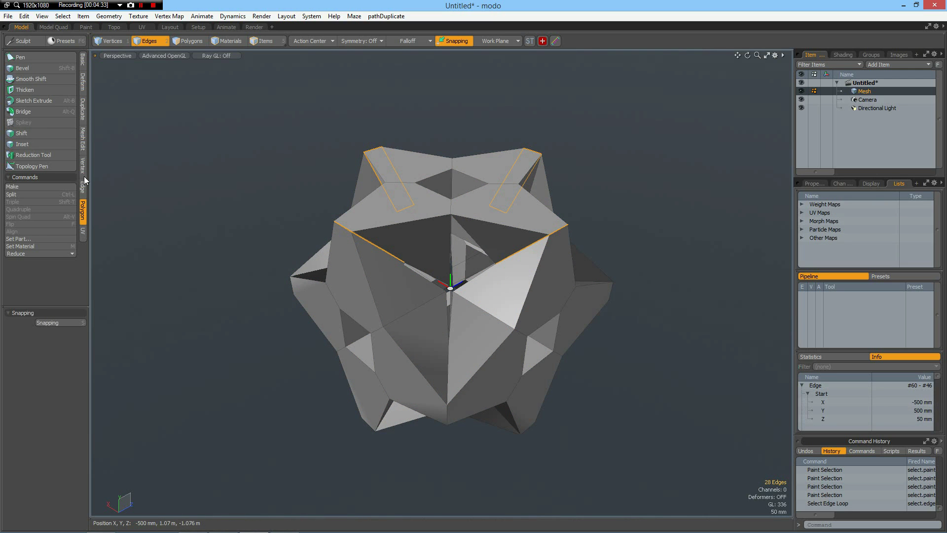
{"action": "left_click", "coordinate": [83, 185]}
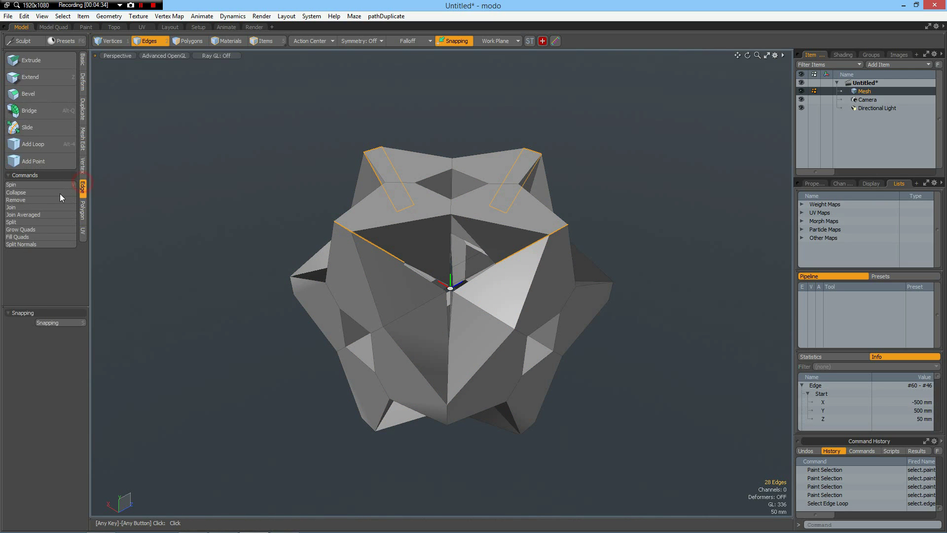
{"action": "left_click", "coordinate": [22, 223]}
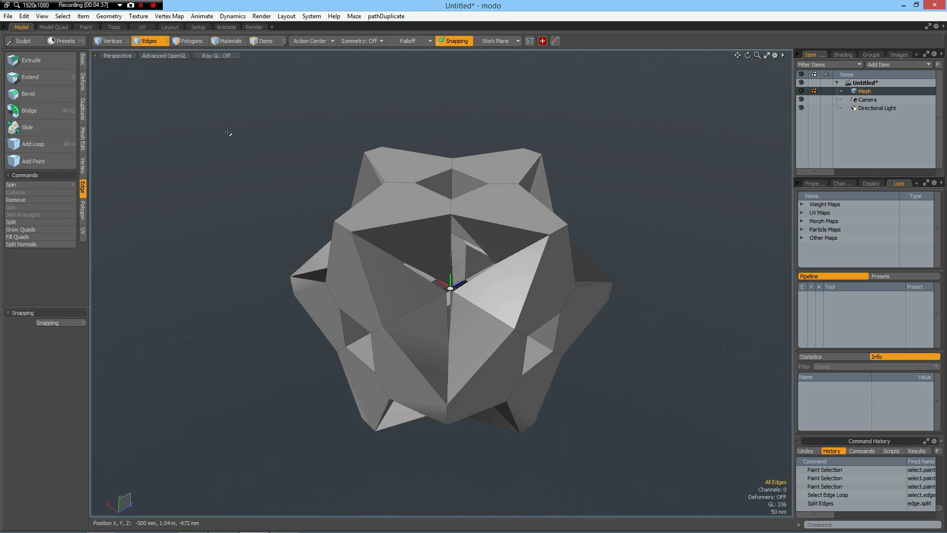
Step: Select all polygons connected to the rest of the mesh and delete them, keeping only the top side
{"action": "key", "text": "3"}
{"action": "double_click", "coordinate": [415, 338]}
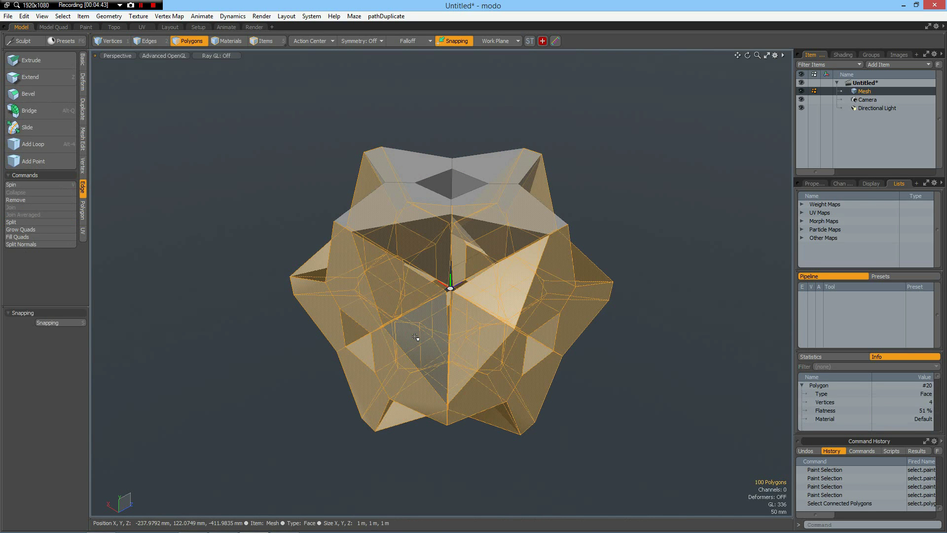
{"action": "key", "text": "Delete"}
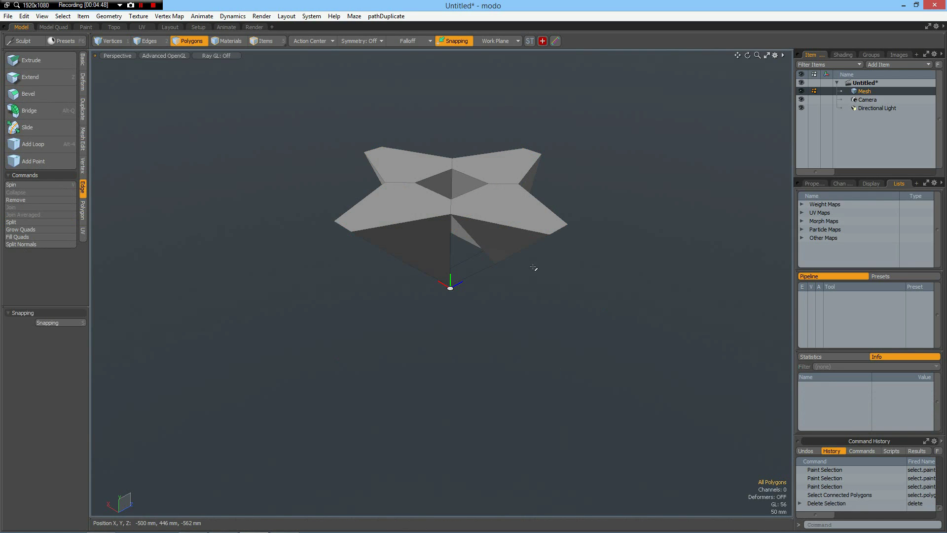
Step: Select the edge loops of the top piece's four corner openings and run the perfectCircle-V2.02.pl script on them
{"action": "key", "text": "2"}
{"action": "double_click", "coordinate": [560, 230]}
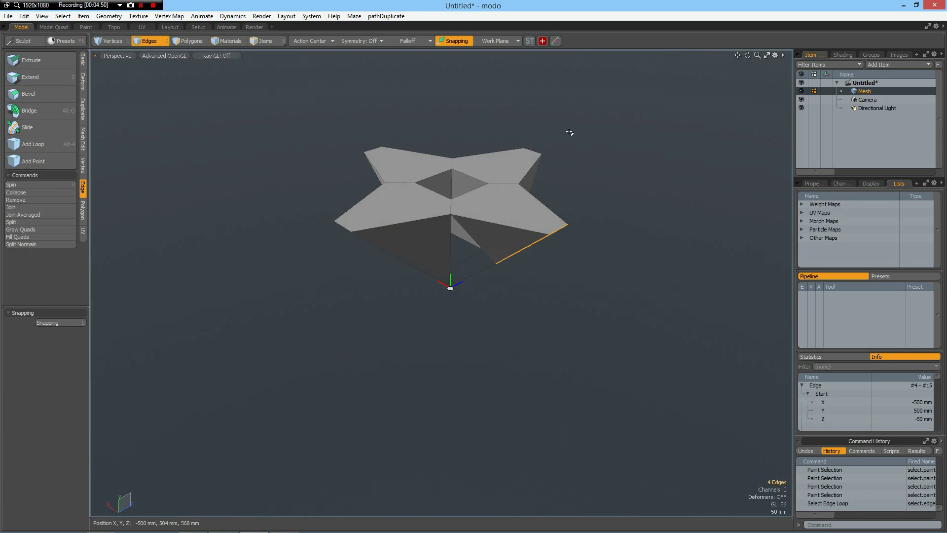
{"action": "left_click", "coordinate": [535, 152], "text": "shift"}
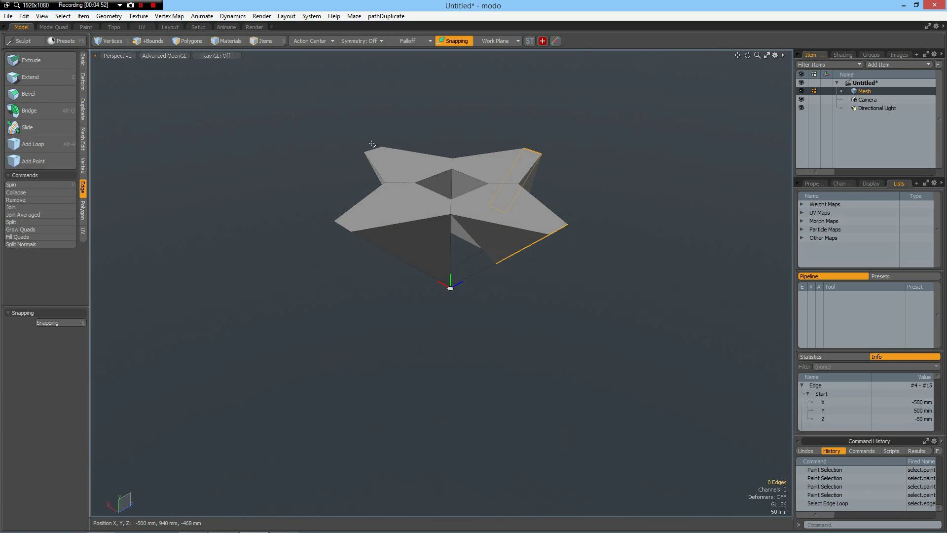
{"action": "left_click", "coordinate": [369, 165], "text": "shift"}
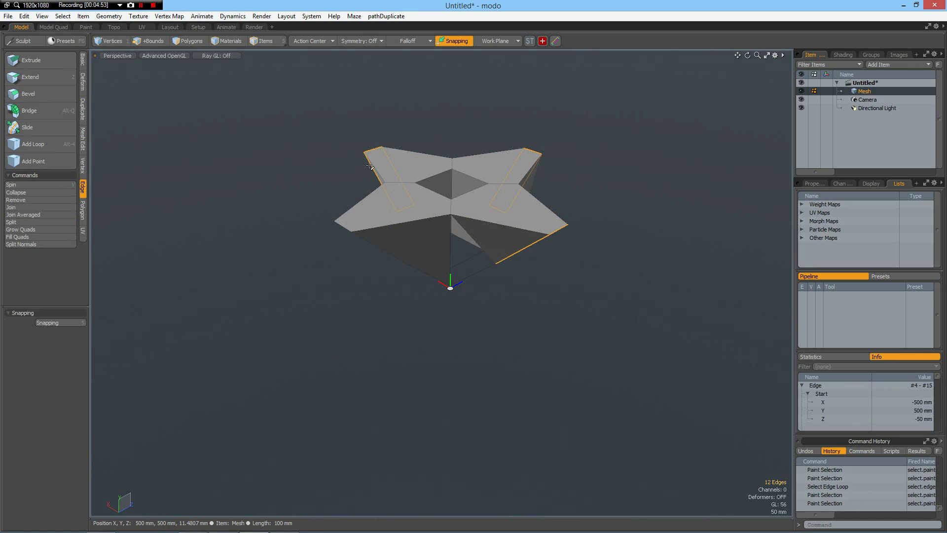
{"action": "double_click", "coordinate": [343, 226], "text": "shift"}
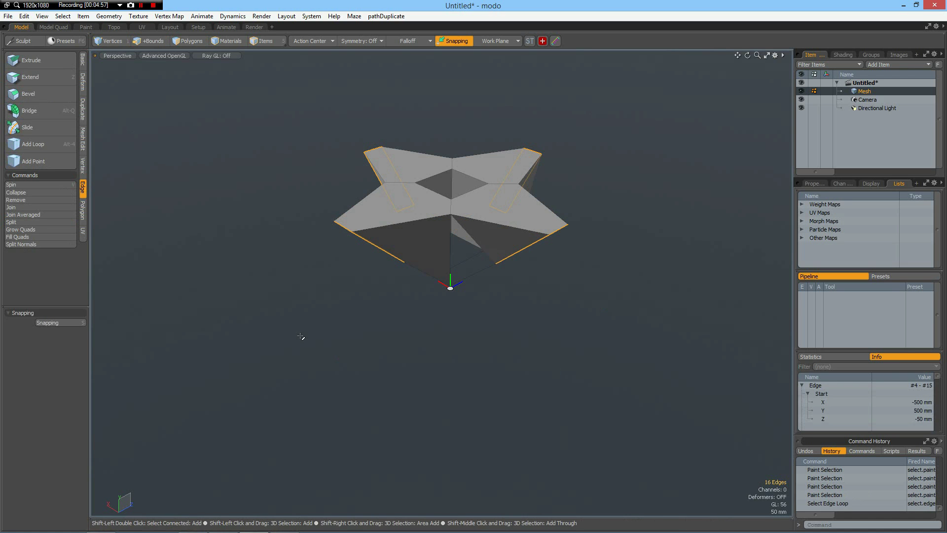
{"action": "key", "text": "shift+F5"}
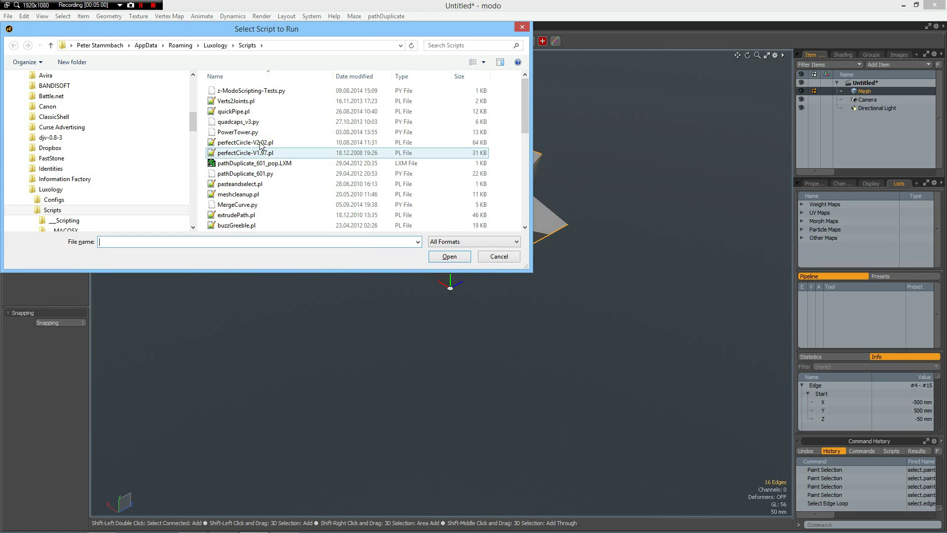
{"action": "double_click", "coordinate": [257, 143]}
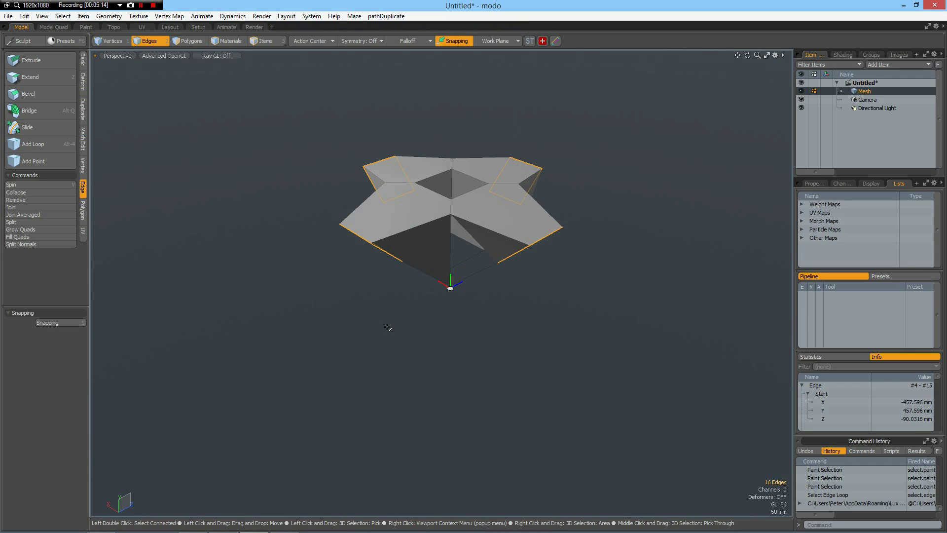
Step: Rotate the four corner openings about their own centers with the Local action center so the squares become diamonds
{"action": "key", "text": "alt"}
{"action": "left_click_drag", "start_coordinate": [435, 289], "coordinate": [496, 307], "text": "alt"}
{"action": "left_click", "coordinate": [305, 42]}
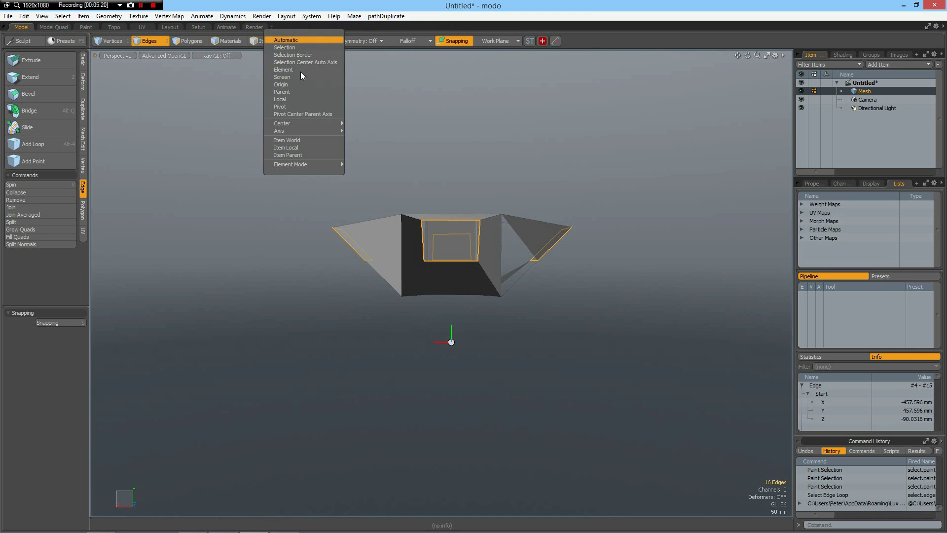
{"action": "left_click", "coordinate": [296, 99]}
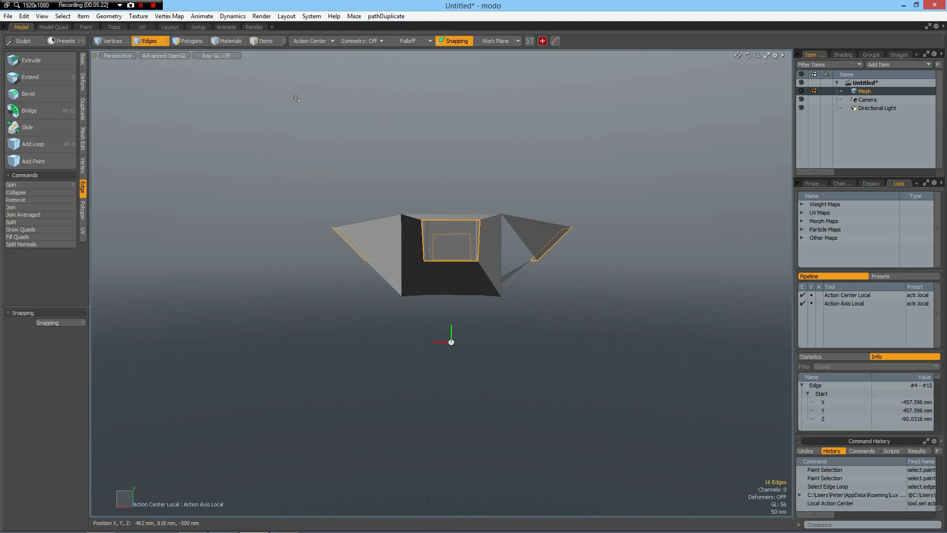
{"action": "key", "text": "y"}
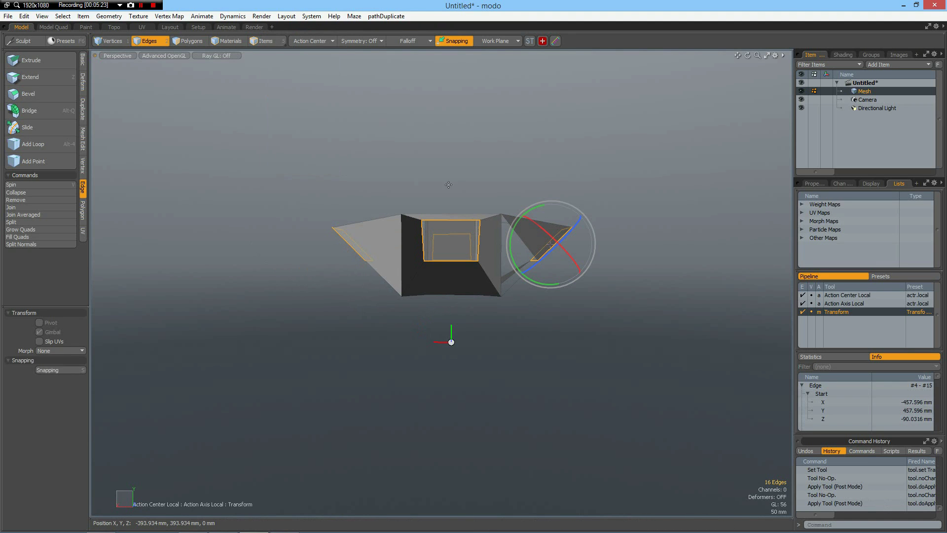
{"action": "left_click_drag", "start_coordinate": [449, 185], "coordinate": [471, 212], "text": "alt"}
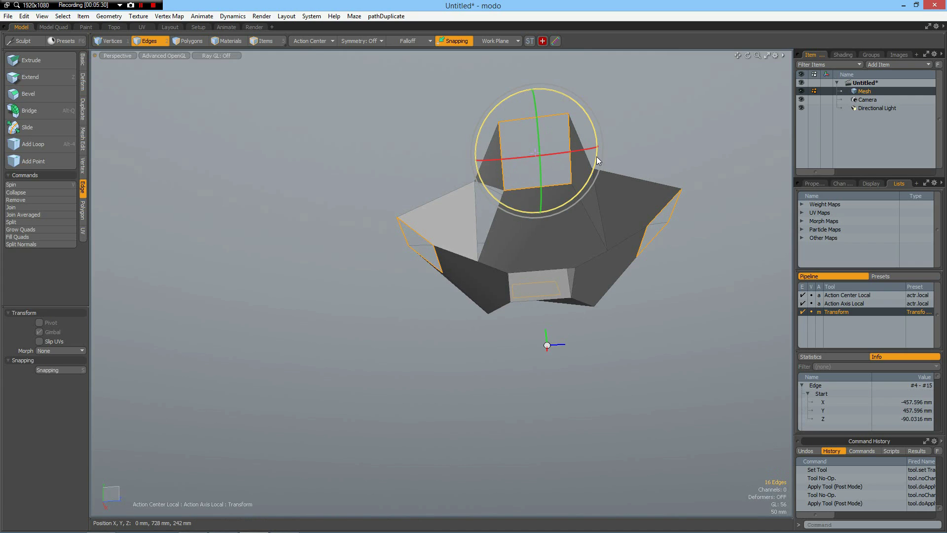
{"action": "left_click_drag", "start_coordinate": [597, 156], "coordinate": [534, 173]}
{"action": "key", "text": "space"}
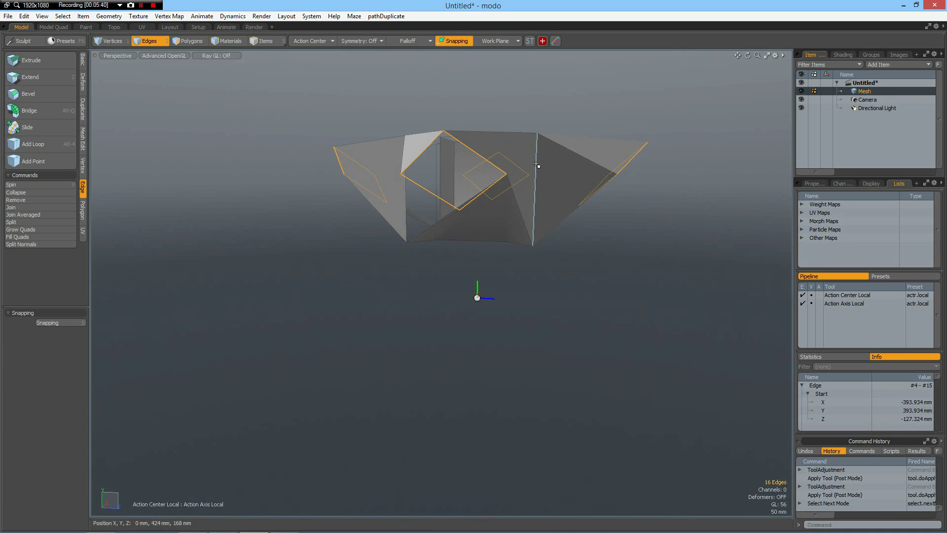
Step: Duplicate the entire top piece in place and rotate the copy -180° around X with the Origin action center
{"action": "key", "text": "3"}
{"action": "left_click", "coordinate": [545, 163]}
{"action": "double_click", "coordinate": [542, 163]}
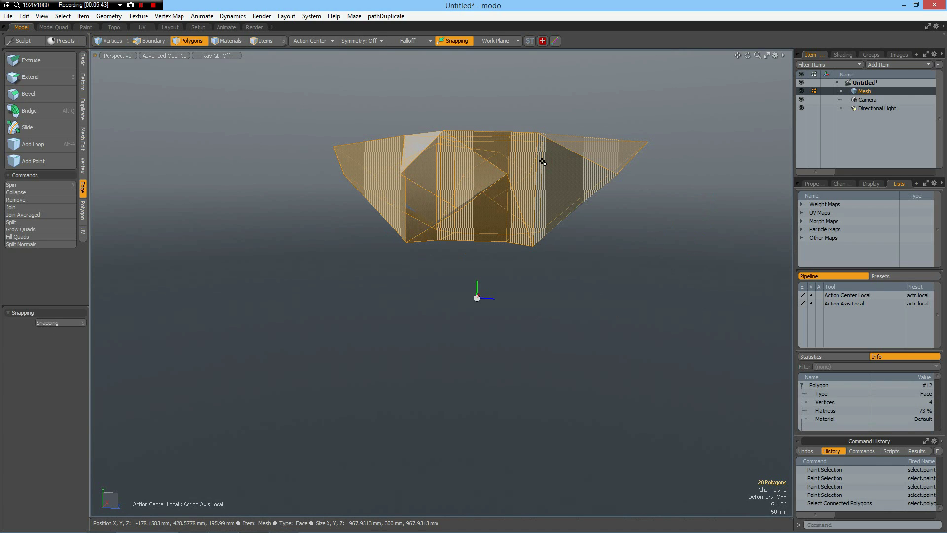
{"action": "key", "text": "y"}
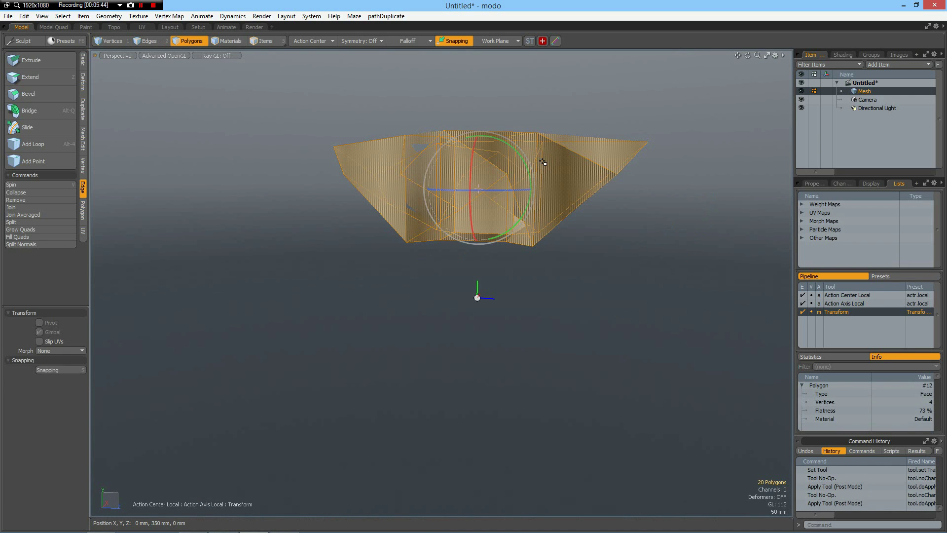
{"action": "left_click", "coordinate": [303, 40]}
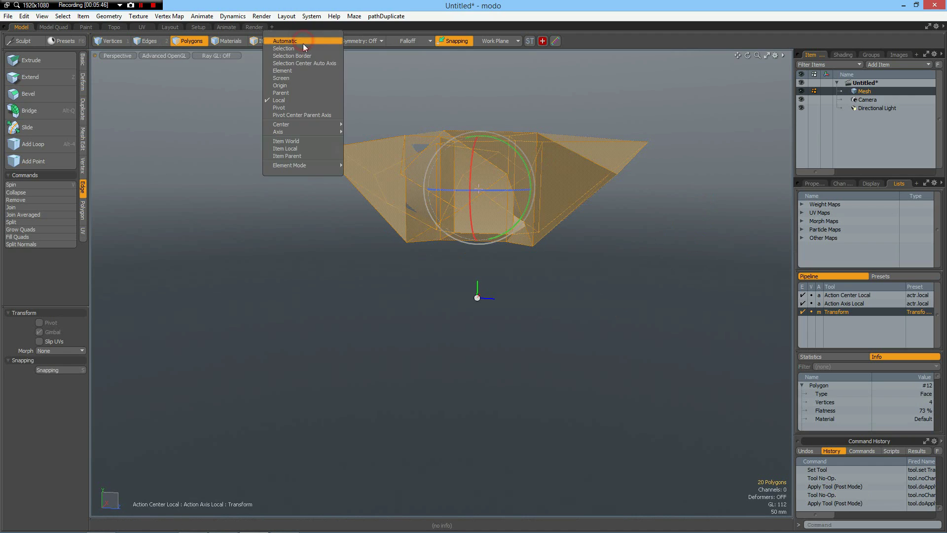
{"action": "left_click", "coordinate": [298, 86]}
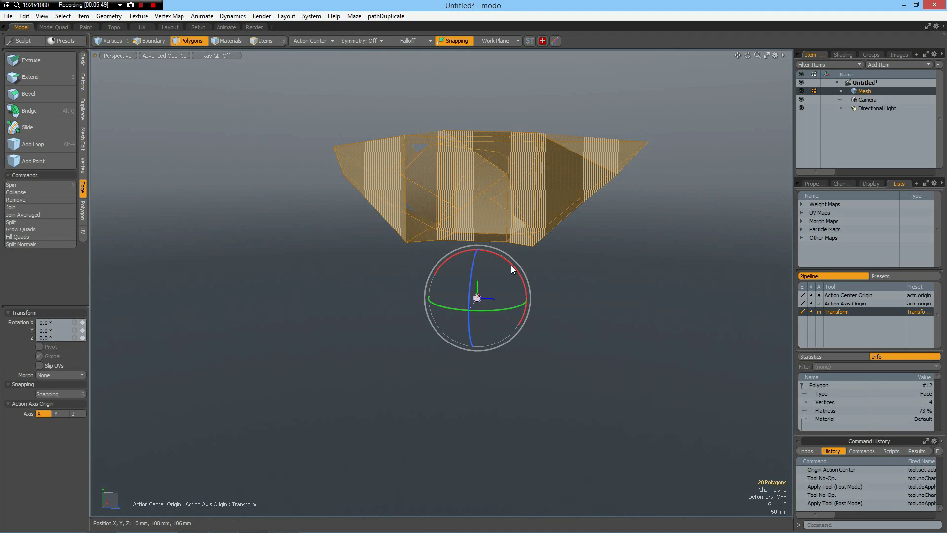
{"action": "left_click_drag", "start_coordinate": [512, 269], "coordinate": [452, 319]}
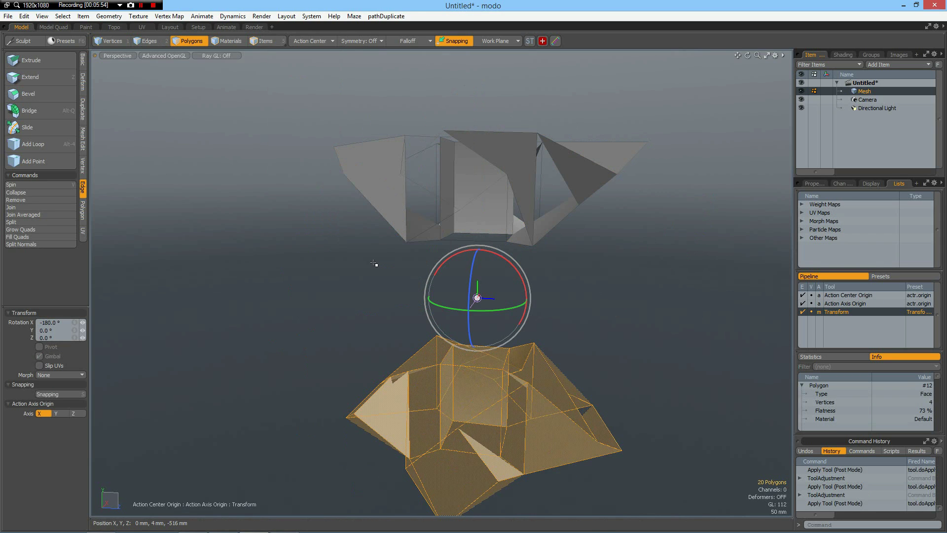
{"action": "key", "text": "space"}
Step: Select both the upper and lower pieces, copy and paste them, and rotate the copies -90° around X about the origin
{"action": "double_click", "coordinate": [501, 205]}
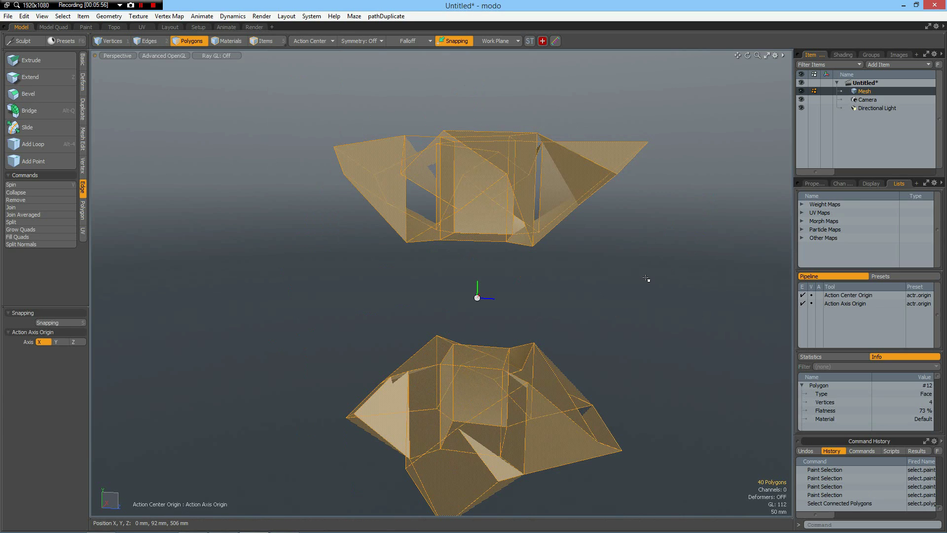
{"action": "key", "text": "ctrl+c"}
{"action": "key", "text": "ctrl+v"}
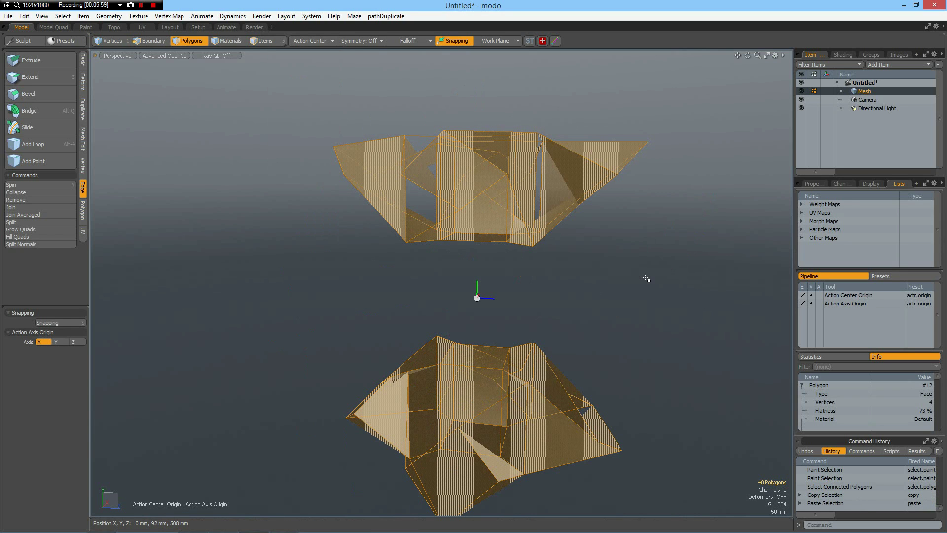
{"action": "key", "text": "e"}
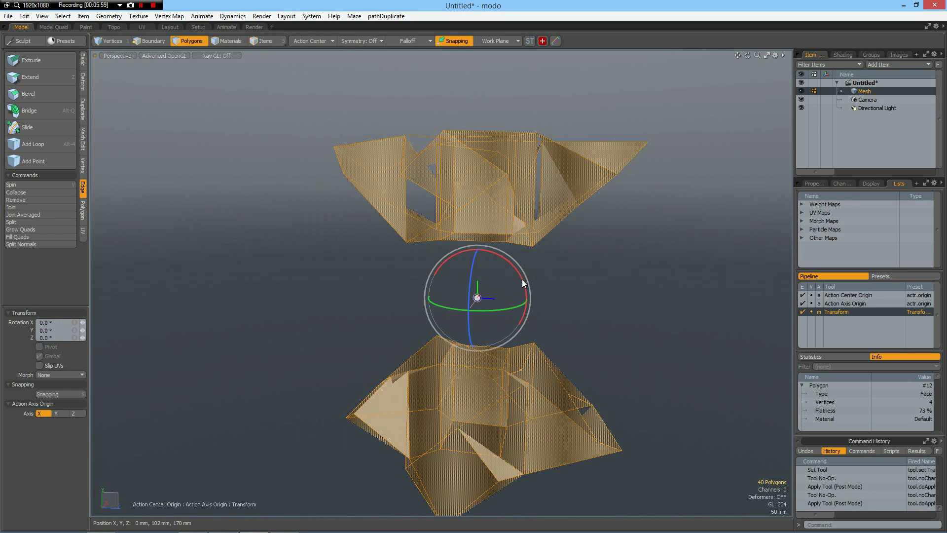
{"action": "left_click_drag", "start_coordinate": [522, 282], "coordinate": [454, 253]}
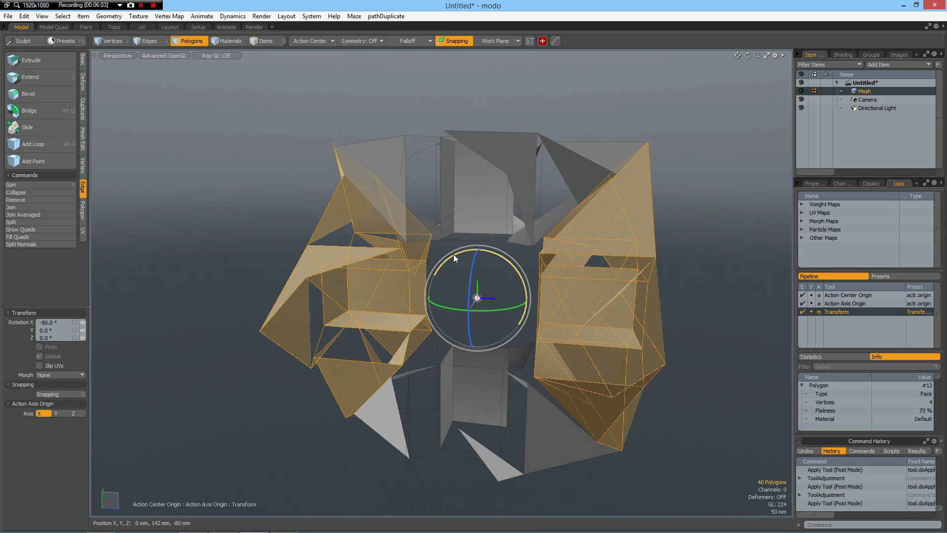
{"action": "key", "text": "space"}
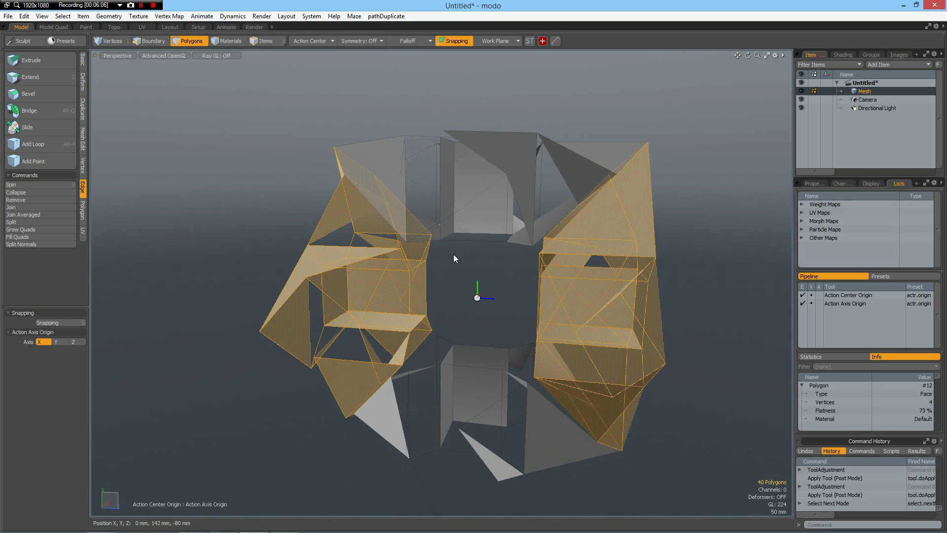
Step: Duplicate the two side pieces, rotate the copies 90° around Y about the origin, and clear the selection
{"action": "key", "text": "ctrl+c"}
{"action": "key", "text": "e"}
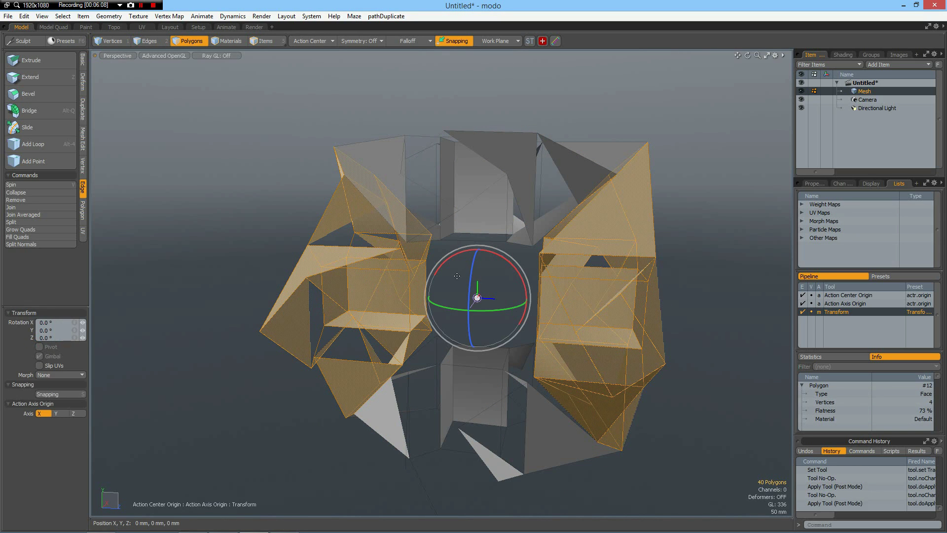
{"action": "left_click_drag", "start_coordinate": [448, 309], "coordinate": [516, 310]}
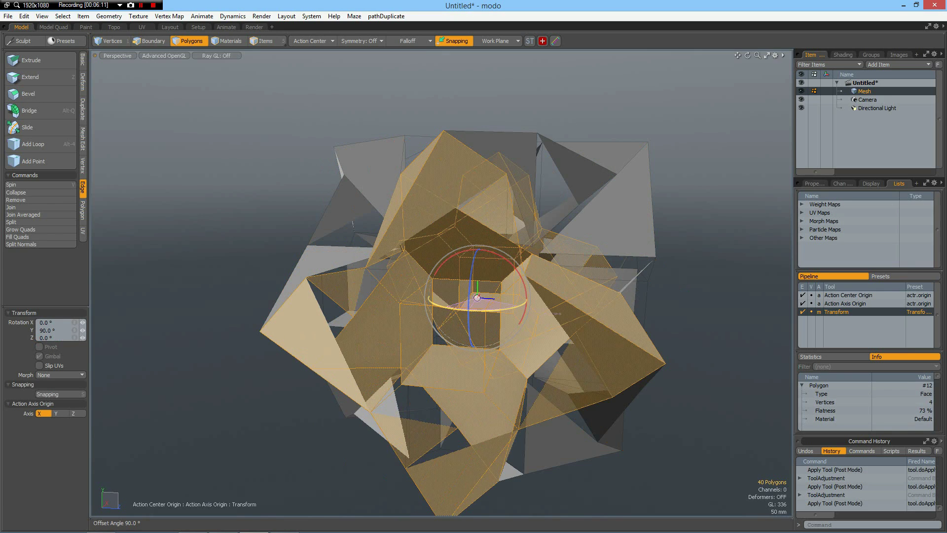
{"action": "key", "text": "space"}
{"action": "left_click", "coordinate": [672, 307]}
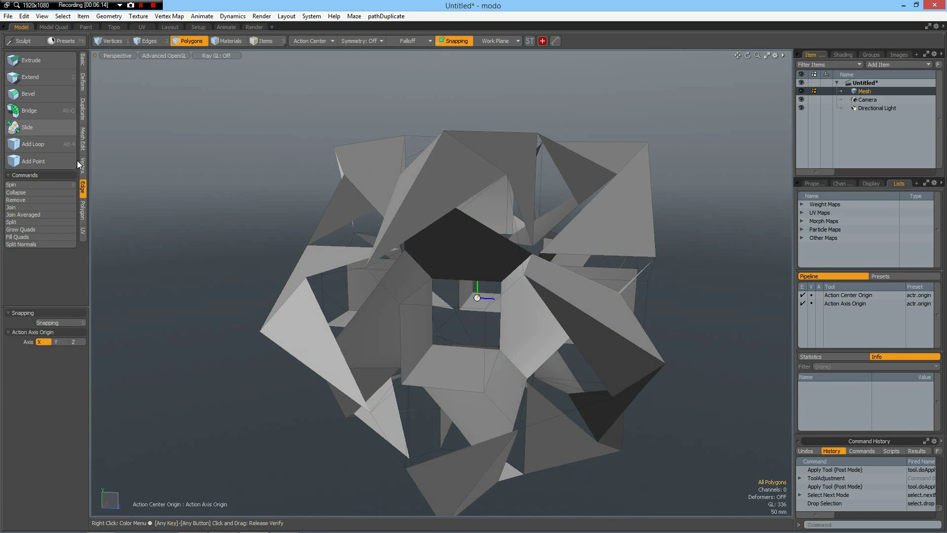
Step: Merge the mesh's coincident vertices with a Fixed range and a distance of 1 mm
{"action": "left_click", "coordinate": [81, 163]}
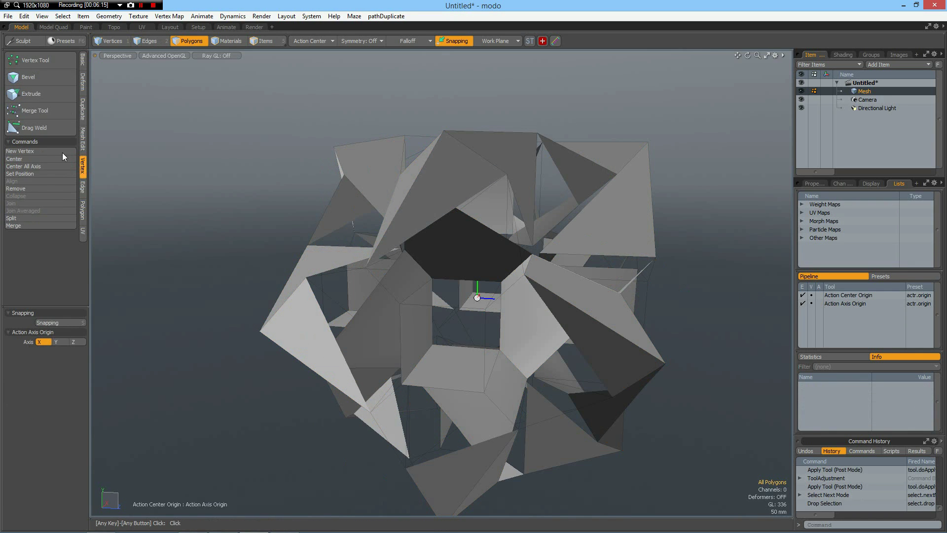
{"action": "left_click", "coordinate": [27, 225]}
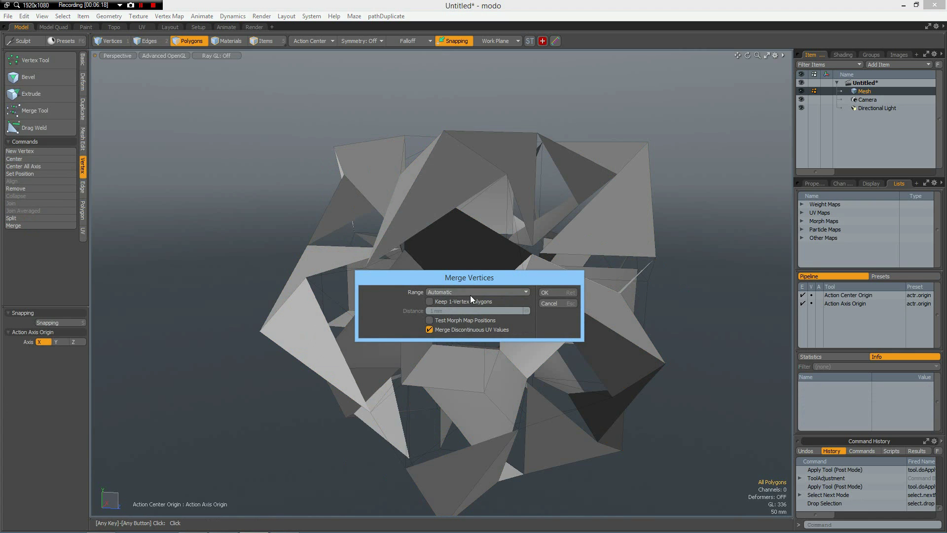
{"action": "left_click", "coordinate": [470, 293]}
{"action": "left_click", "coordinate": [472, 299]}
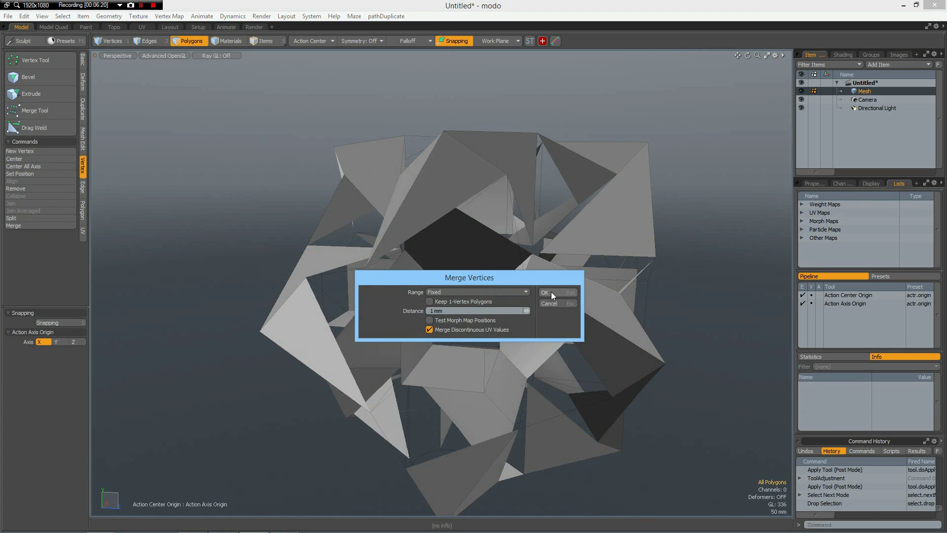
{"action": "left_click", "coordinate": [552, 291]}
{"action": "left_click", "coordinate": [512, 305]}
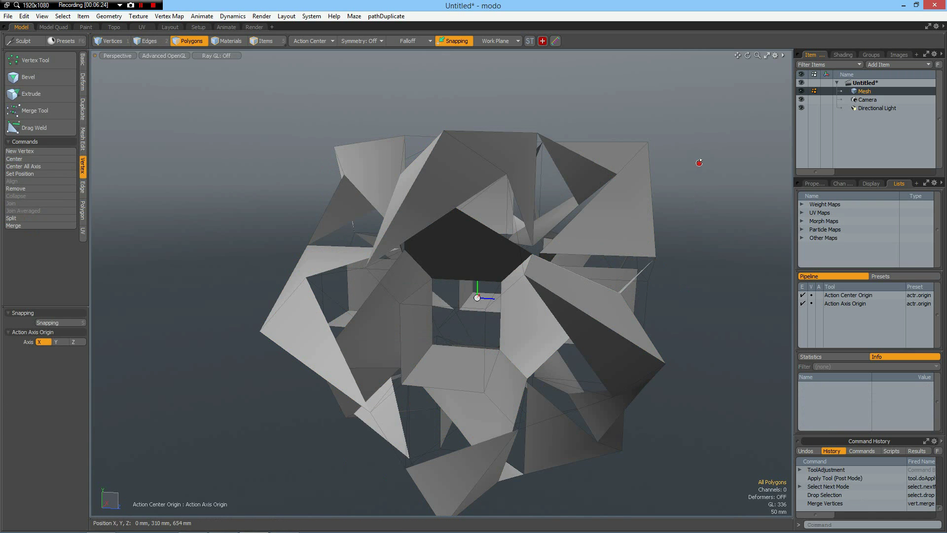
Step: Subdivide the whole merged mesh once to smooth it into a rounded looped form
{"action": "left_click_drag", "start_coordinate": [699, 162], "coordinate": [577, 262], "text": "alt"}
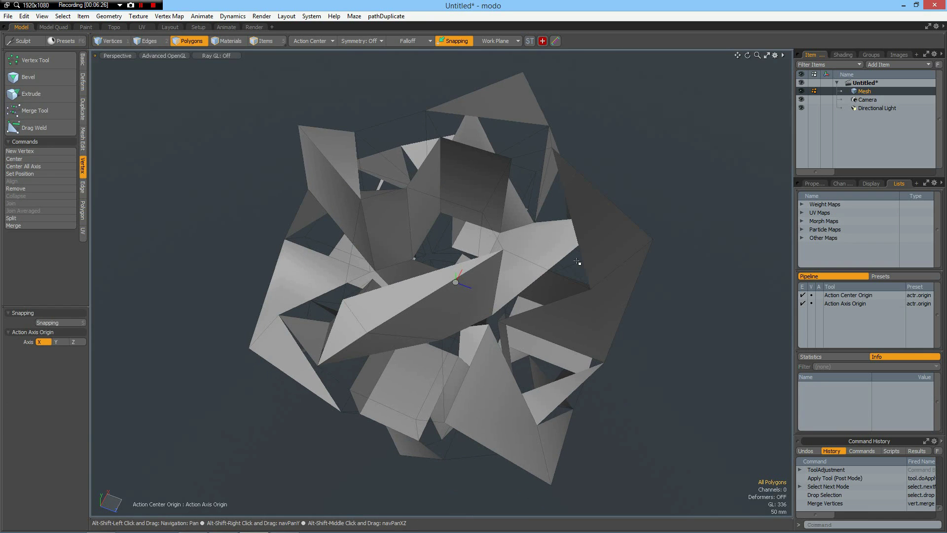
{"action": "key", "text": "d"}
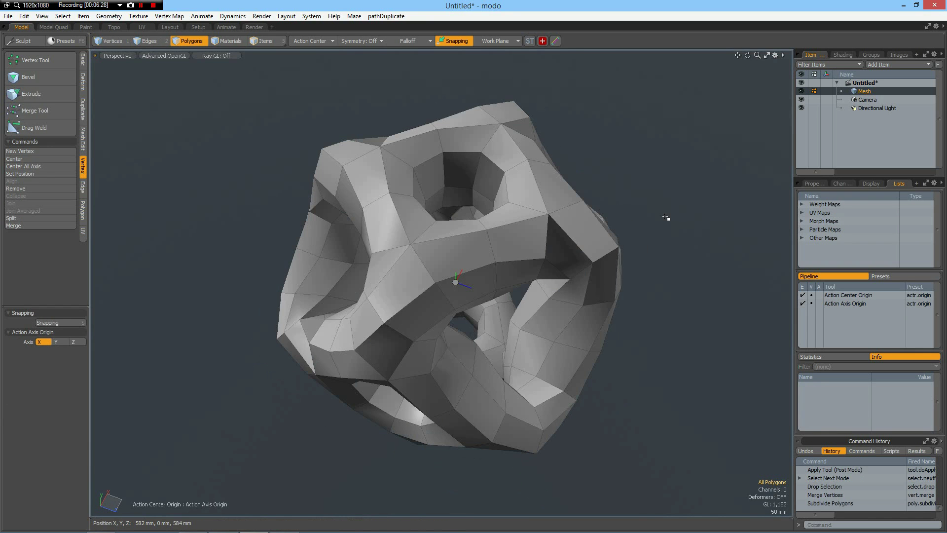
{"action": "left_click_drag", "start_coordinate": [567, 247], "coordinate": [427, 263], "text": "alt"}
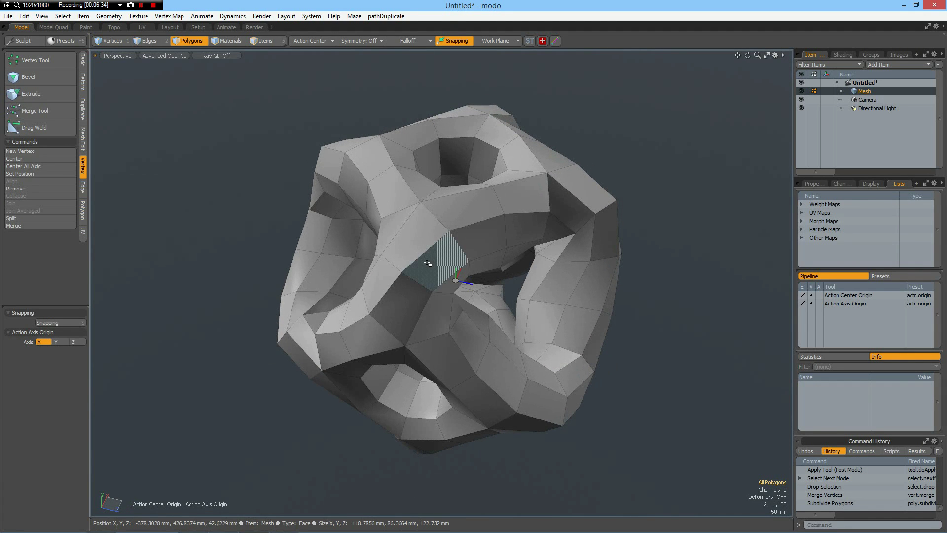
Step: In the top view, select one outer edge on each of the four arms and expand the selection to full edge loops
{"action": "key", "text": "ctrl+Up"}
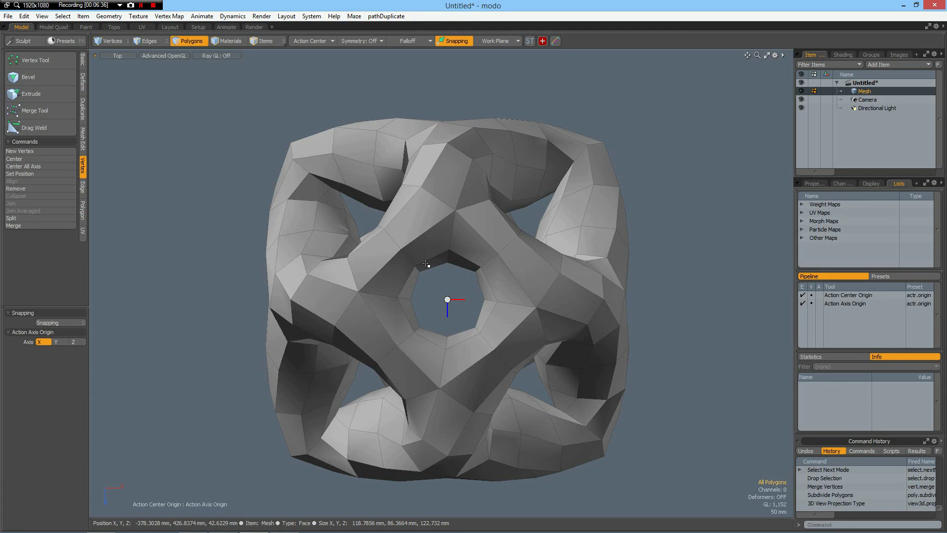
{"action": "key", "text": "2"}
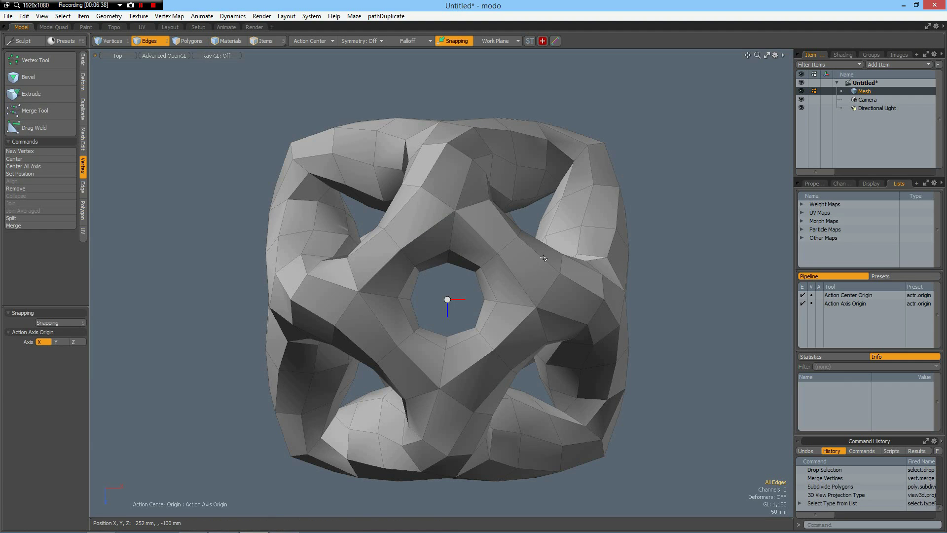
{"action": "left_click", "coordinate": [543, 258]}
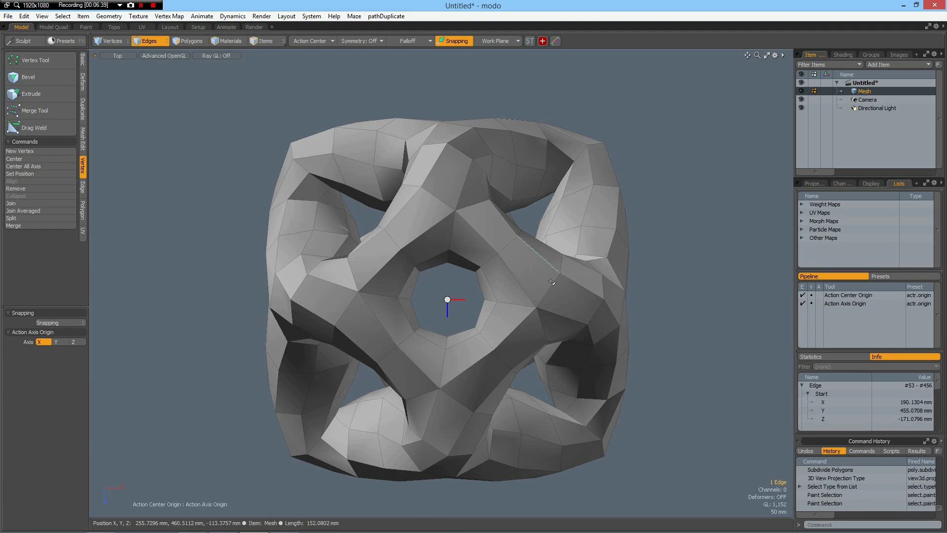
{"action": "left_click", "coordinate": [468, 423], "text": "shift"}
{"action": "left_click", "coordinate": [320, 316], "text": "shift"}
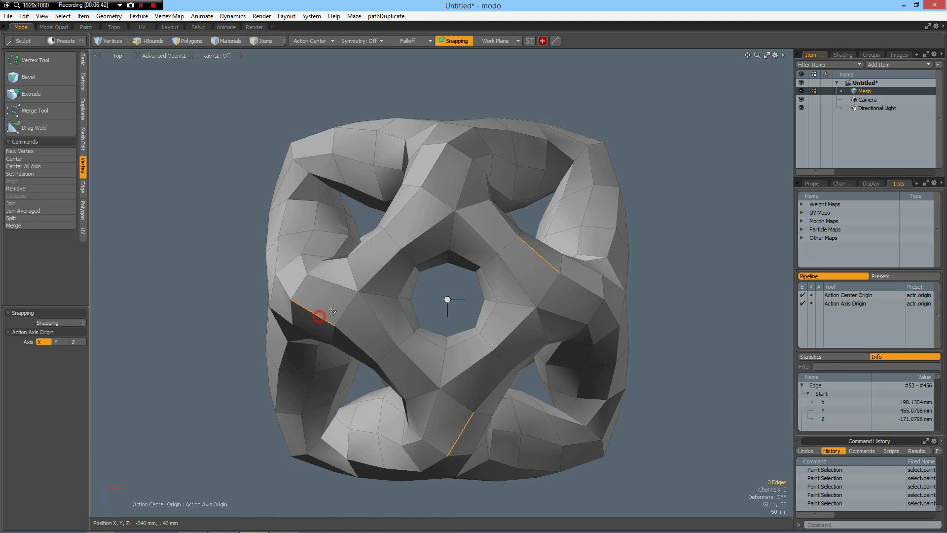
{"action": "left_click", "coordinate": [432, 170], "text": "shift"}
{"action": "key", "text": "l"}
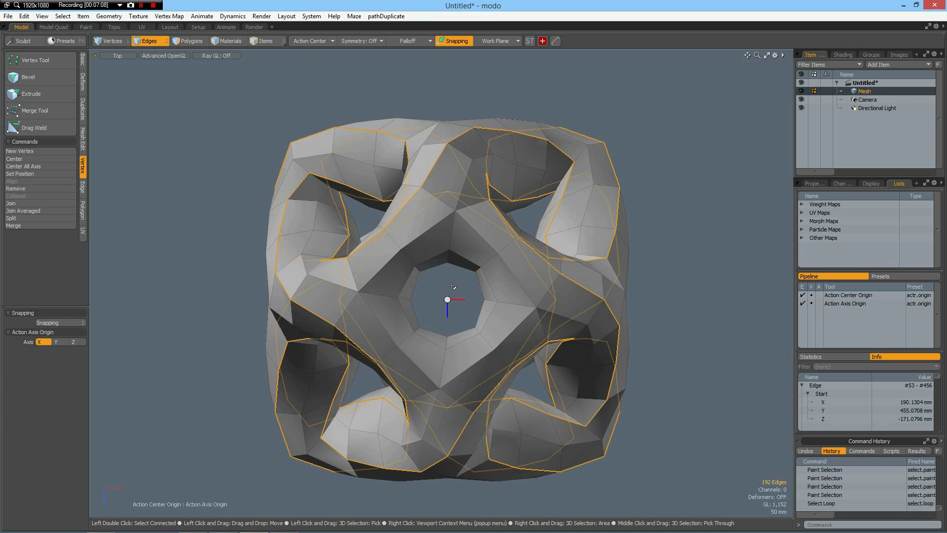
Step: Edge-bevel the selected loops in Inset mode with a Round edge shape and a value of 40 mm
{"action": "key", "text": "b"}
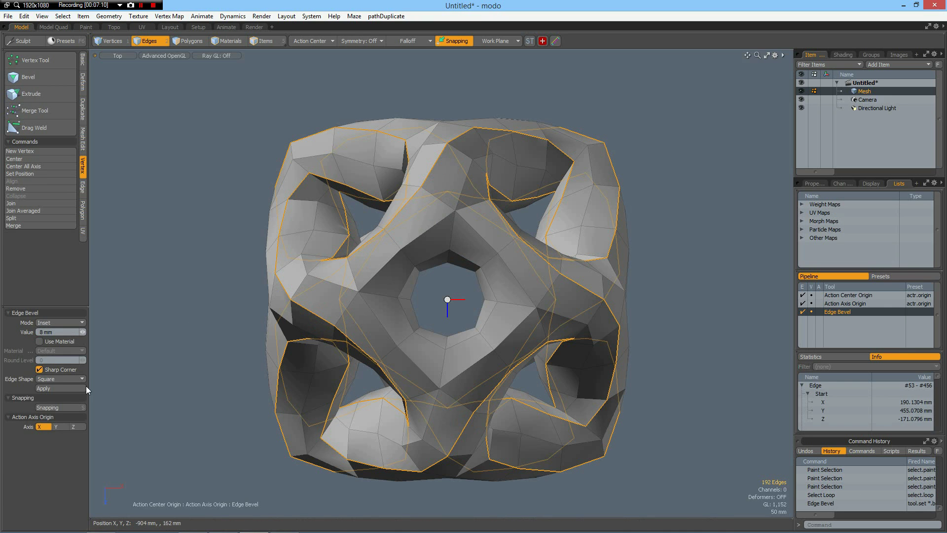
{"action": "left_click", "coordinate": [68, 374]}
{"action": "left_click_drag", "start_coordinate": [386, 318], "coordinate": [254, 319]}
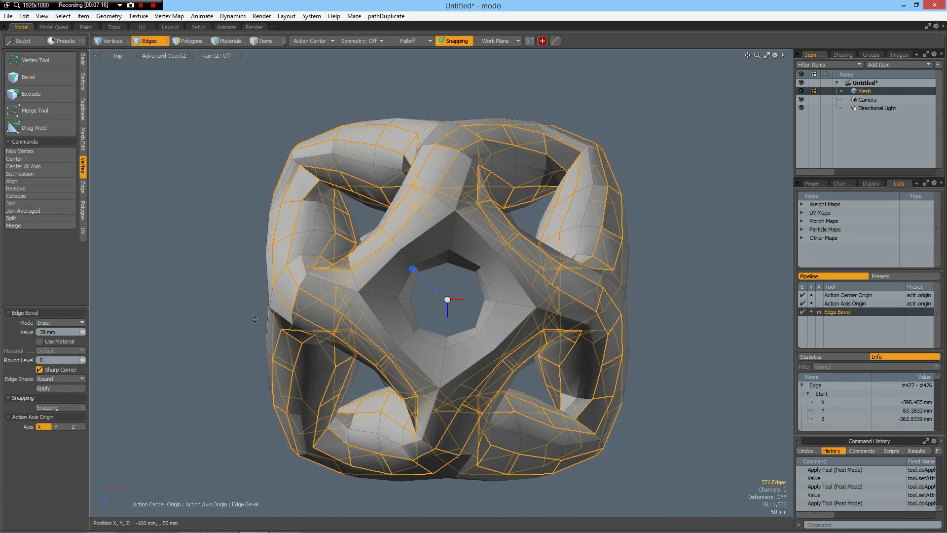
{"action": "left_click", "coordinate": [61, 333]}
{"action": "type", "text": "40"}
{"action": "key", "text": "Return"}
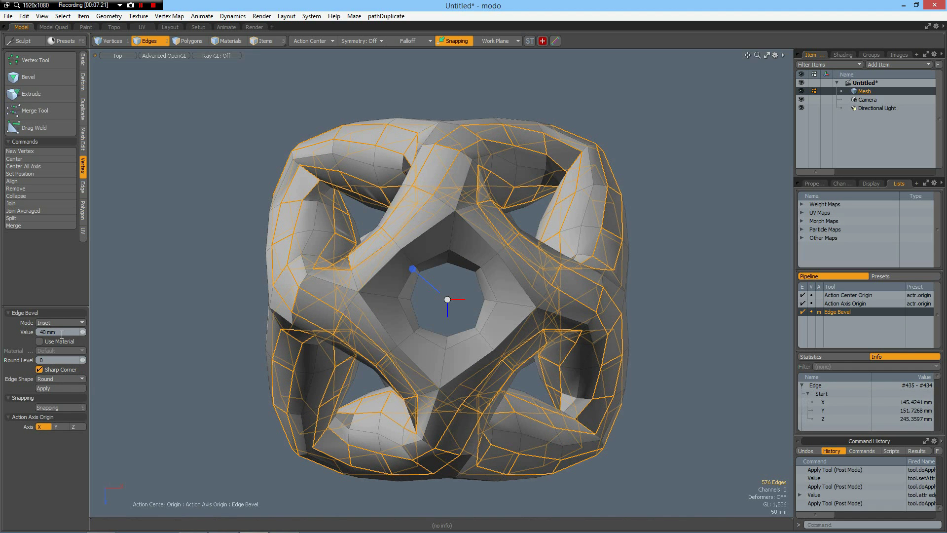
Step: Convert the beveled edge selection to polygons and bevel them with Group Polygons enabled and a shift of -40 mm
{"action": "key", "text": "shift+3"}
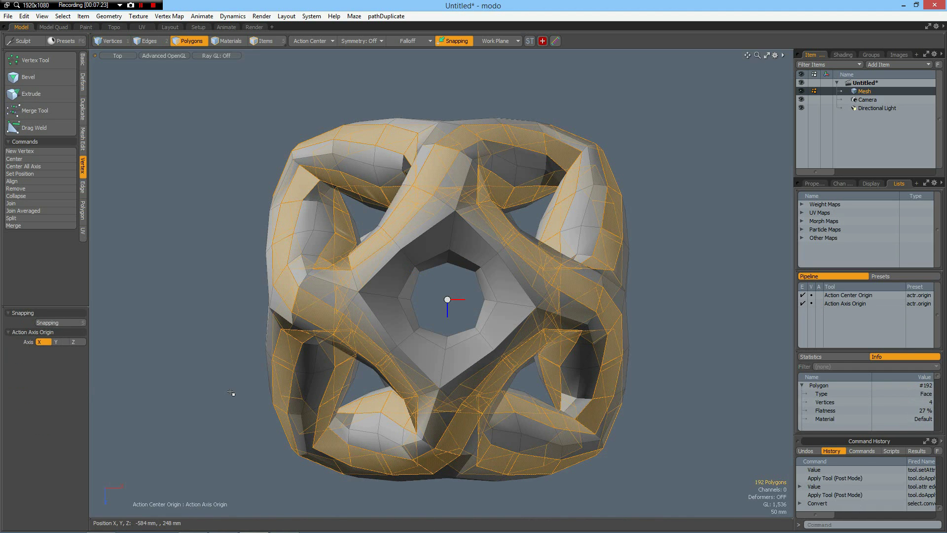
{"action": "key", "text": "b"}
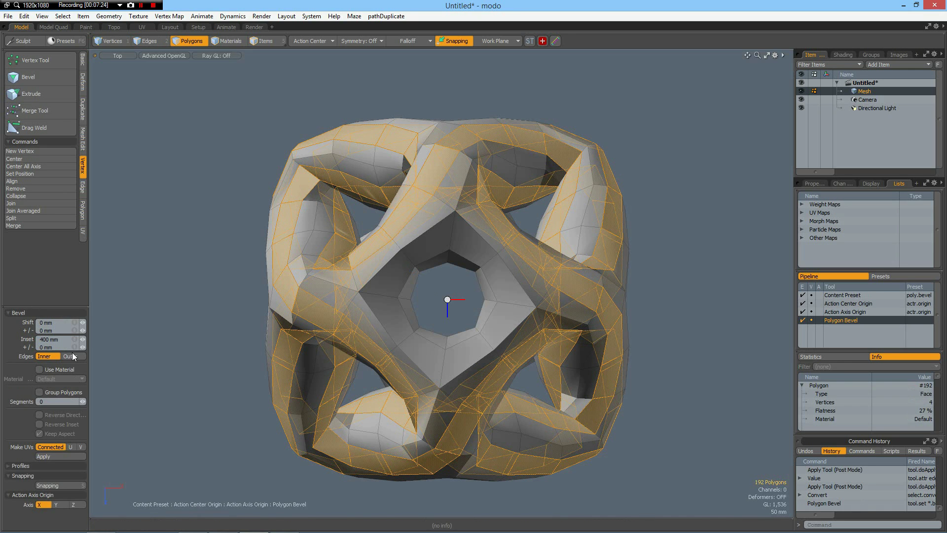
{"action": "left_click", "coordinate": [462, 324]}
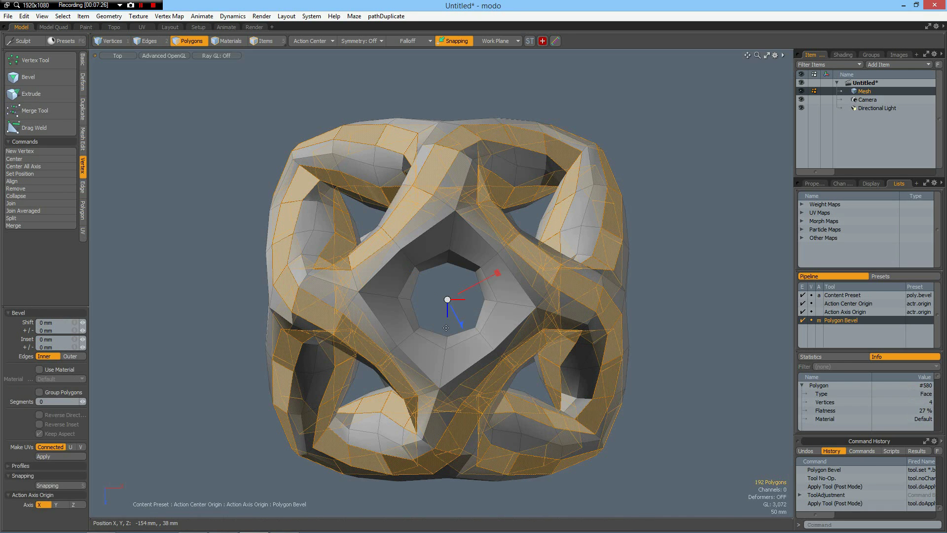
{"action": "left_click_drag", "start_coordinate": [462, 324], "coordinate": [461, 325]}
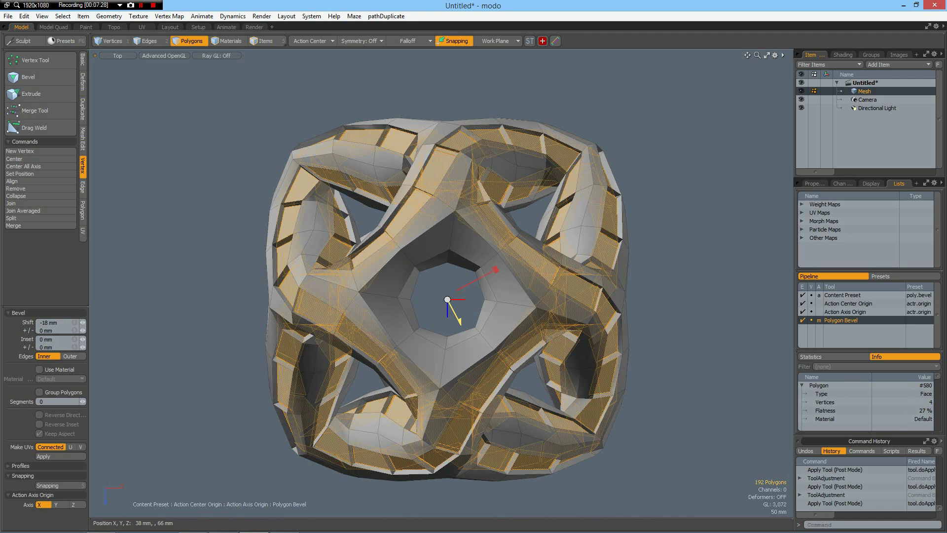
{"action": "left_click_drag", "start_coordinate": [82, 322], "coordinate": [15, 362]}
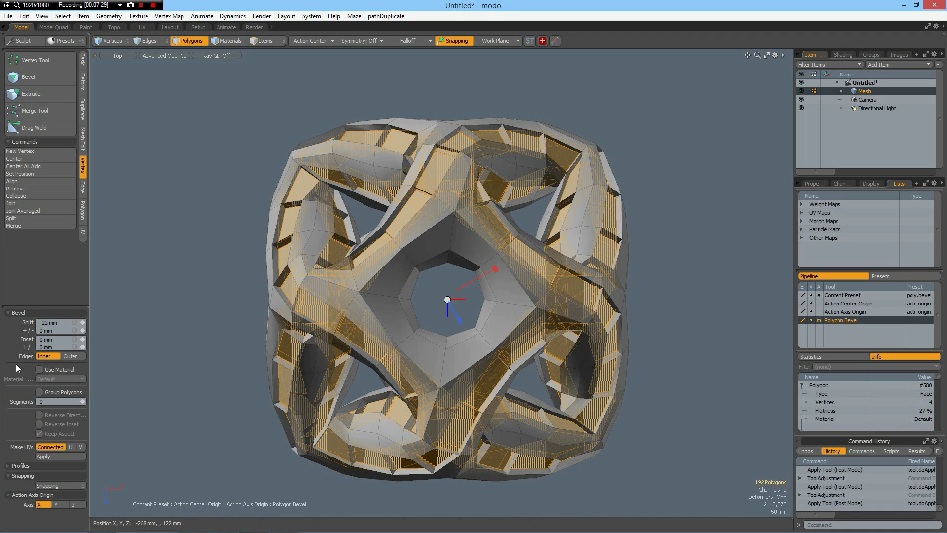
{"action": "left_click", "coordinate": [39, 392]}
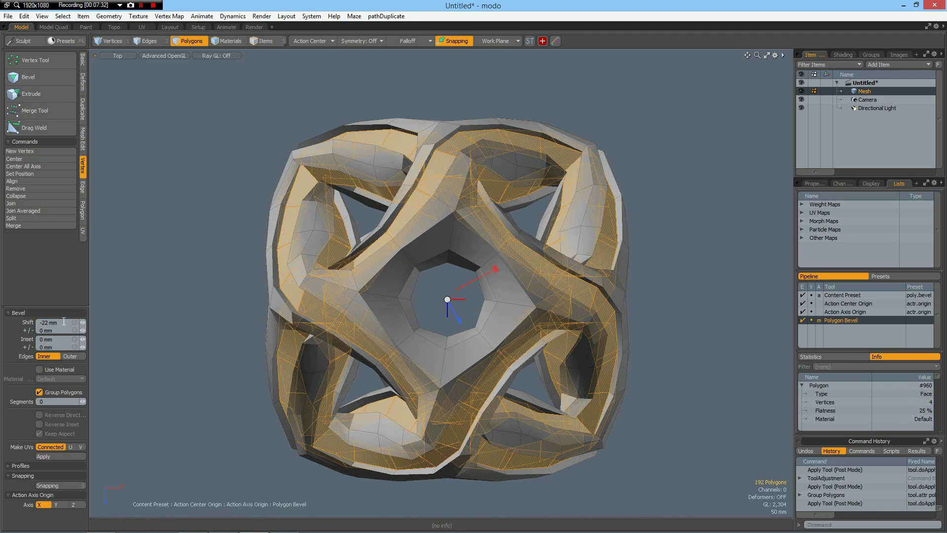
{"action": "left_click", "coordinate": [62, 322]}
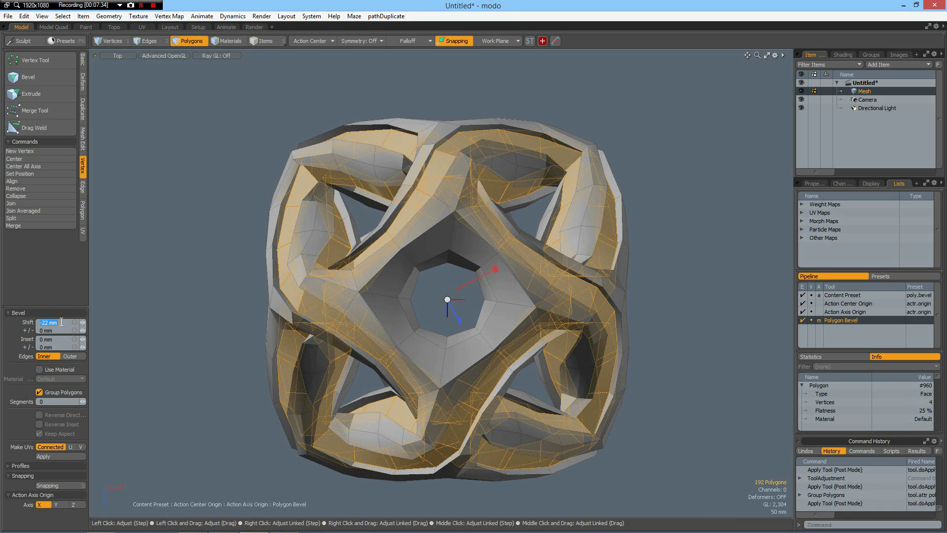
{"action": "type", "text": "-40"}
{"action": "key", "text": "Return"}
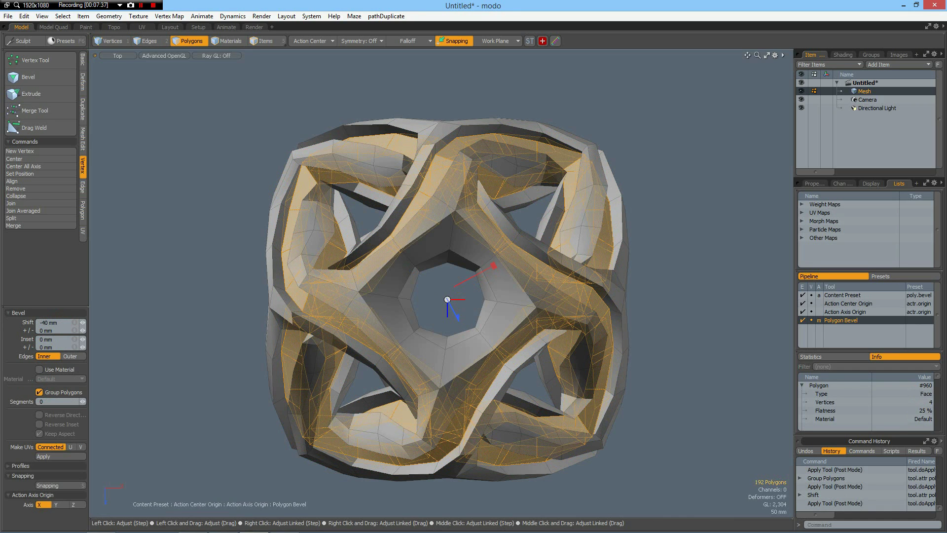
Step: Set the polygon bevel's inset to 20 mm to narrow the bottom of the grooves
{"action": "left_click", "coordinate": [493, 266]}
{"action": "left_click_drag", "start_coordinate": [493, 266], "coordinate": [478, 278]}
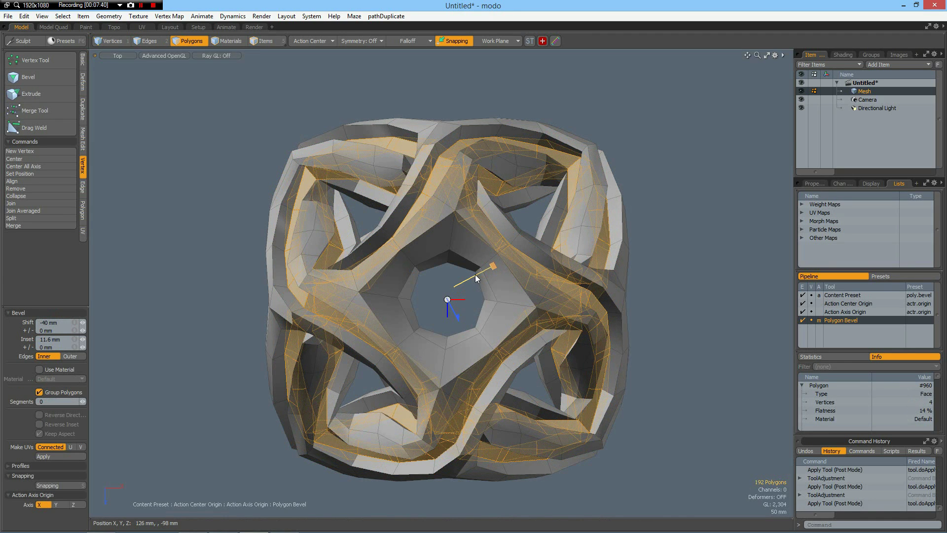
{"action": "left_click", "coordinate": [62, 340]}
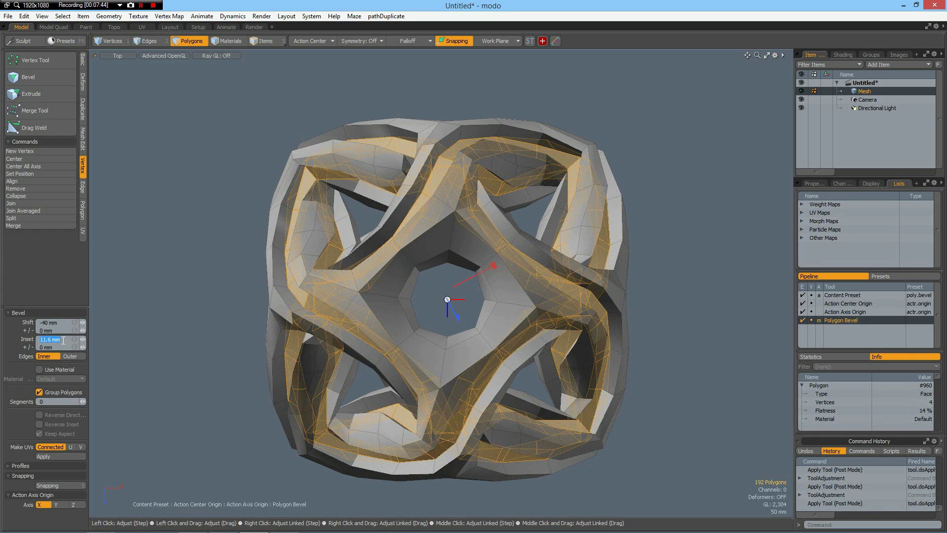
{"action": "type", "text": "20"}
{"action": "key", "text": "Return"}
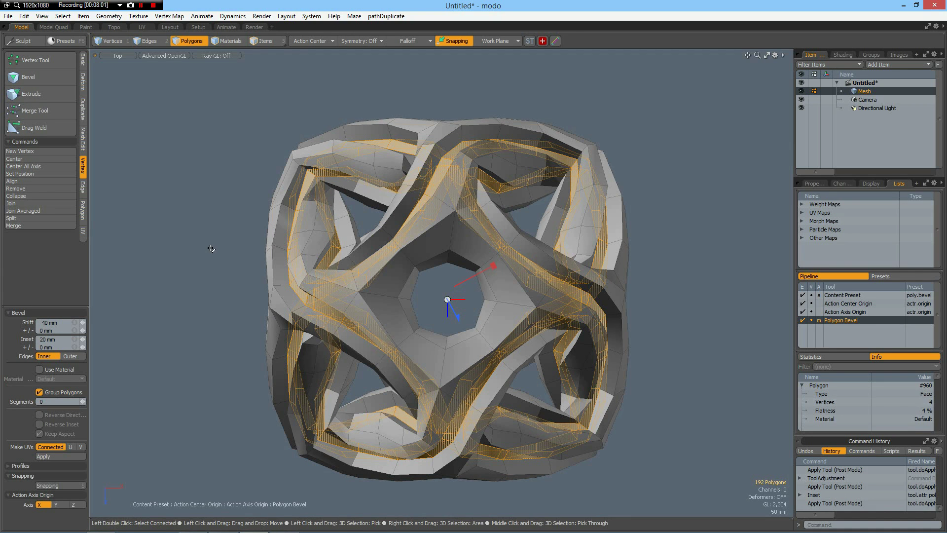
Step: Edge-bevel the selected groove border loops with a Square edge shape and a value of 15 mm, and clear the selection
{"action": "key", "text": "2"}
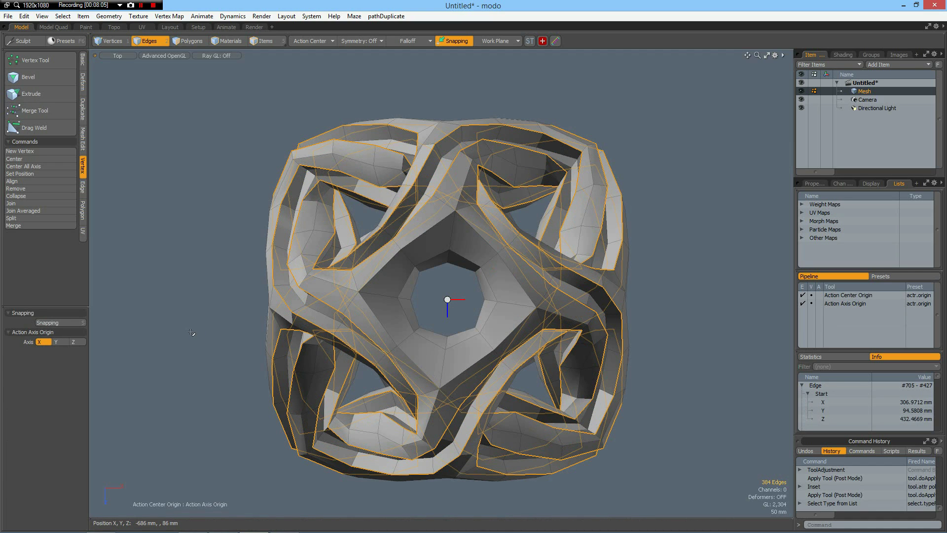
{"action": "key", "text": "b"}
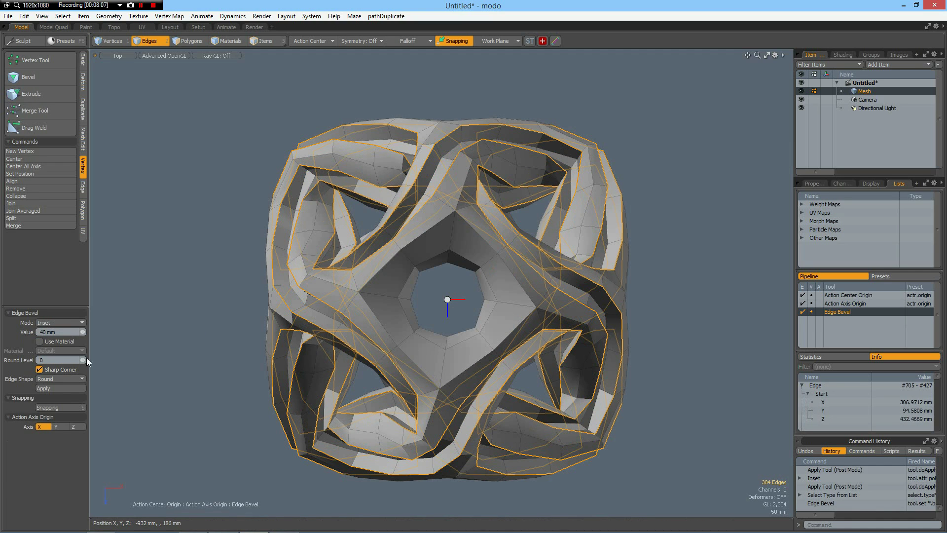
{"action": "left_click", "coordinate": [59, 387]}
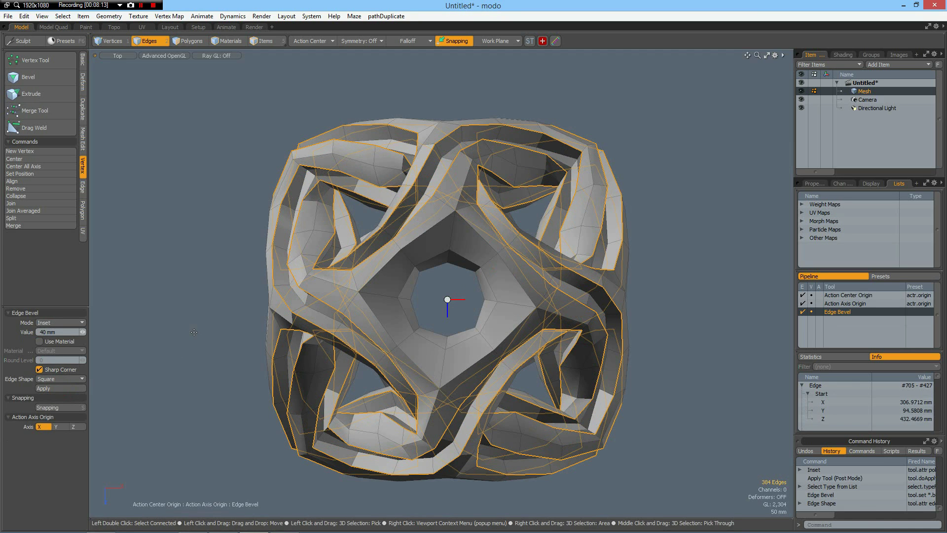
{"action": "left_click_drag", "start_coordinate": [459, 276], "coordinate": [469, 248]}
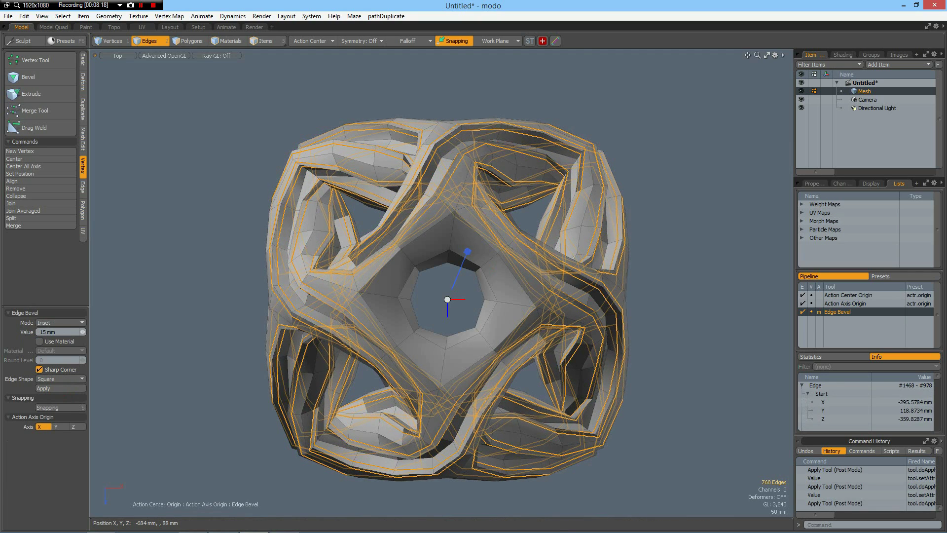
{"action": "key", "text": "space"}
{"action": "left_click", "coordinate": [167, 326]}
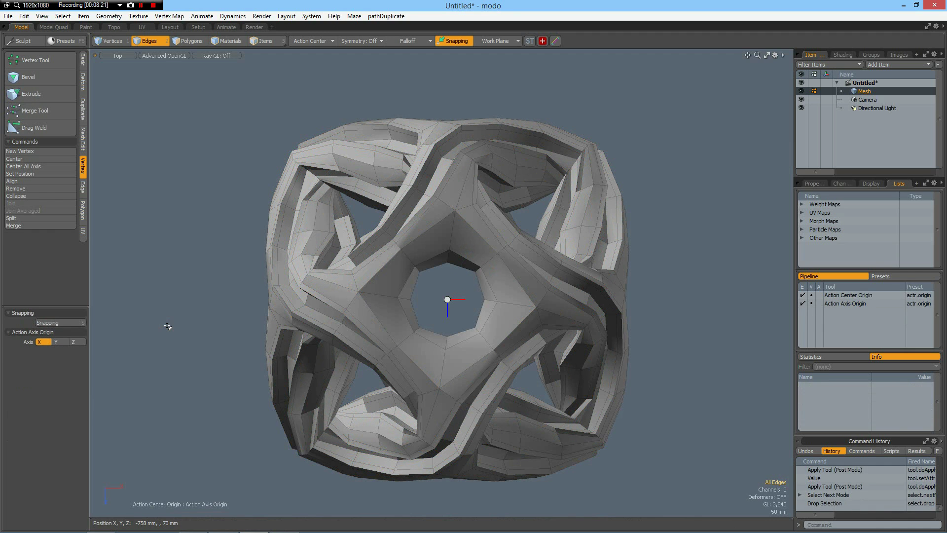
Step: Subdivide the whole mesh again and convert it to a smooth subdivision surface with an increased subdivision level
{"action": "key", "text": "shift+d"}
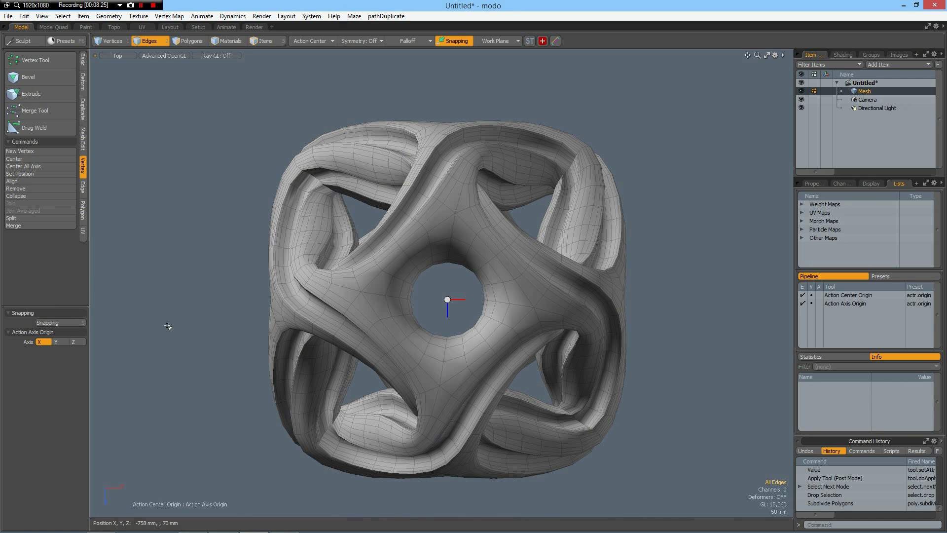
{"action": "key", "text": "Tab"}
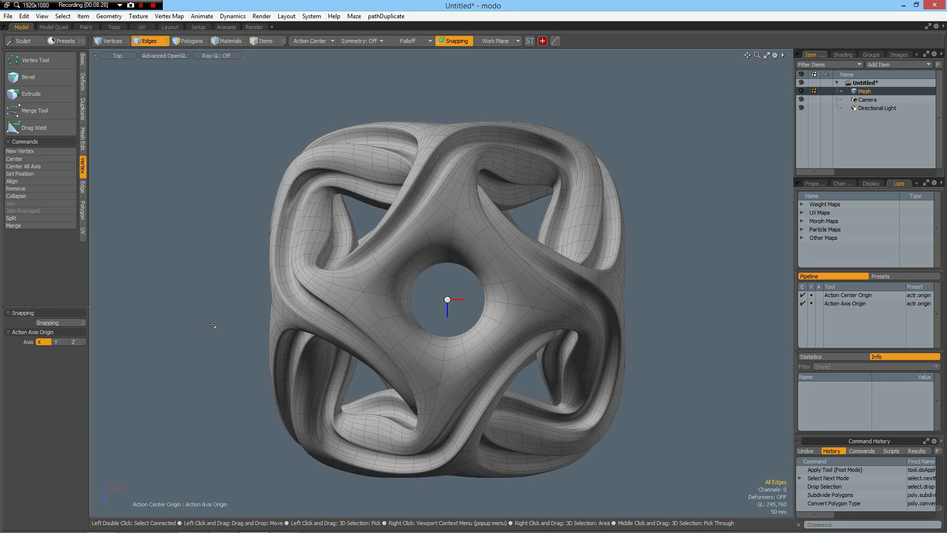
{"action": "key", "text": "d"}
{"action": "key", "text": "d"}
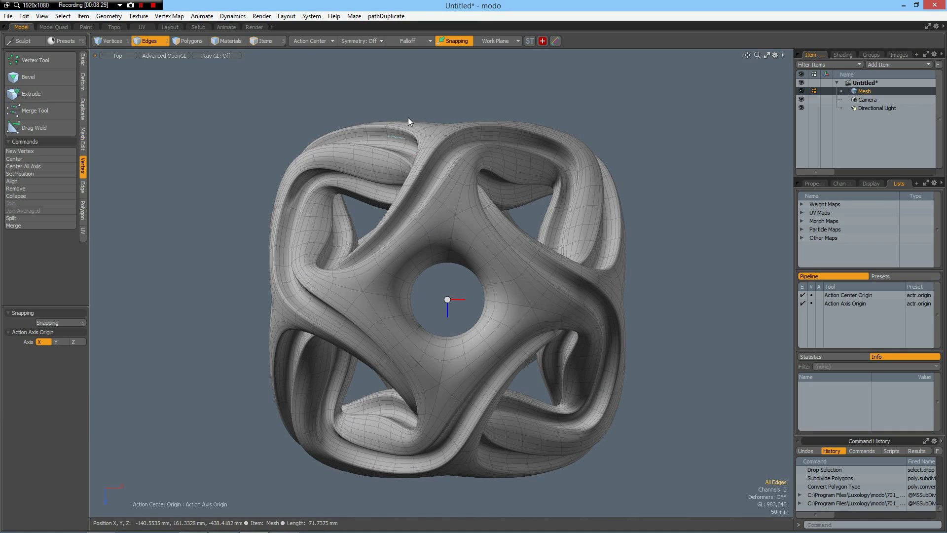
{"action": "key", "text": "ctrl+space"}
{"action": "left_click", "coordinate": [418, 110]}
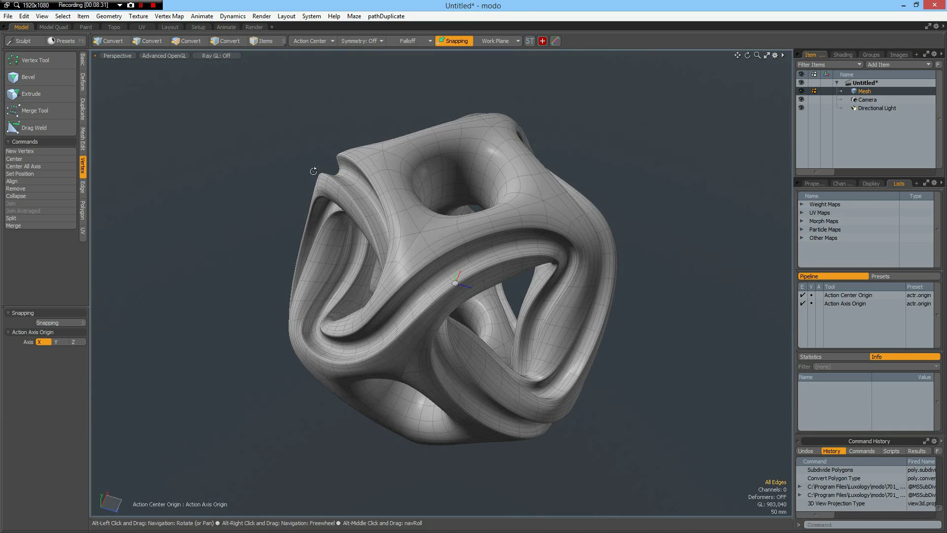
Step: Inspect the finished smoothed shape from several angles, examining the grooves and openings up close
{"action": "left_click_drag", "start_coordinate": [313, 170], "coordinate": [652, 190], "text": "alt"}
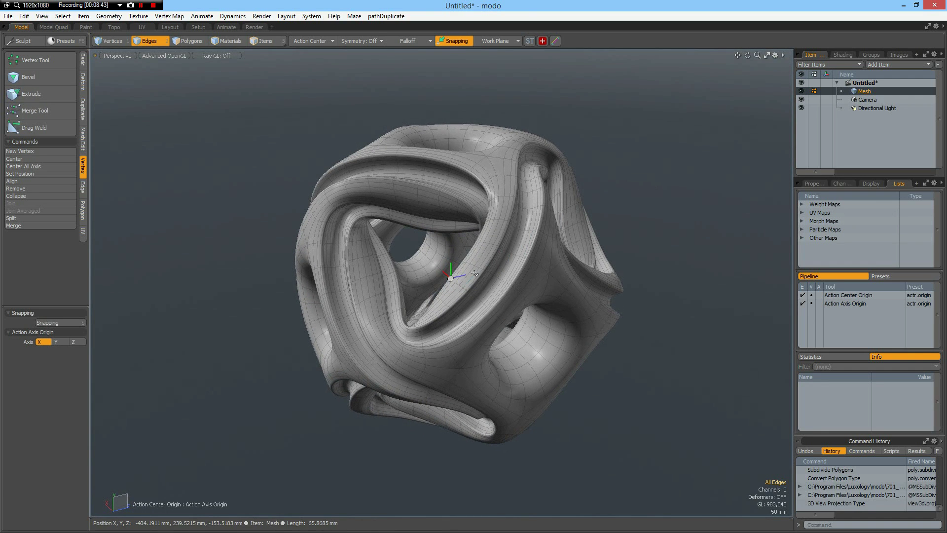
{"action": "scroll", "coordinate": [474, 273], "scroll_direction": "up", "scroll_amount": 2}
{"action": "mouse_move", "coordinate": [474, 274]}
{"action": "left_mouse_down", "text": "alt"}
{"action": "mouse_move", "coordinate": [486, 249]}
{"action": "mouse_move", "coordinate": [471, 237]}
{"action": "mouse_move", "coordinate": [460, 272]}
{"action": "left_mouse_up", "text": "alt"}
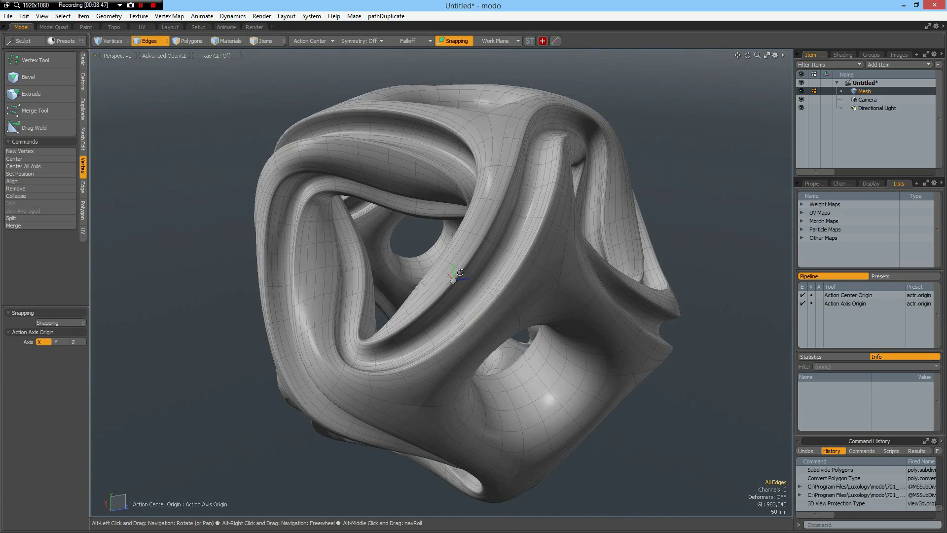
{"action": "scroll", "coordinate": [450, 331], "scroll_direction": "up", "scroll_amount": 3}
{"action": "scroll", "coordinate": [449, 330], "scroll_direction": "down", "scroll_amount": 3}
{"action": "left_click", "coordinate": [456, 319], "text": "alt+shift"}
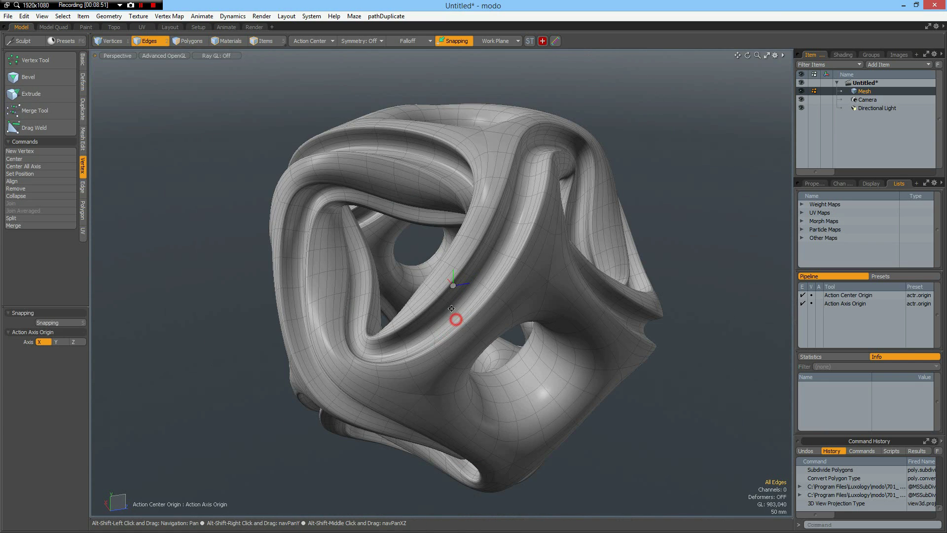
{"action": "left_click_drag", "start_coordinate": [451, 308], "coordinate": [453, 313], "text": "alt+shift"}
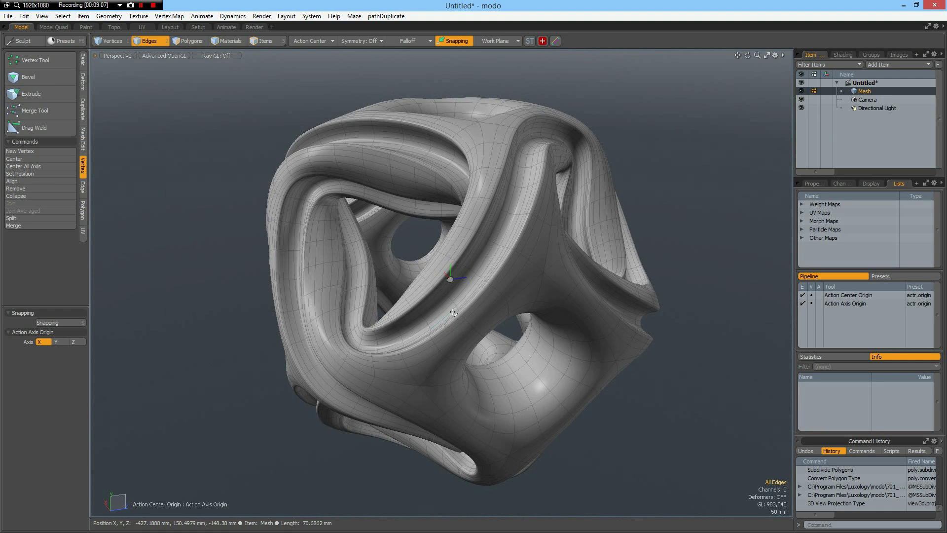
{"action": "scroll", "coordinate": [453, 313], "scroll_direction": "down", "scroll_amount": 2}
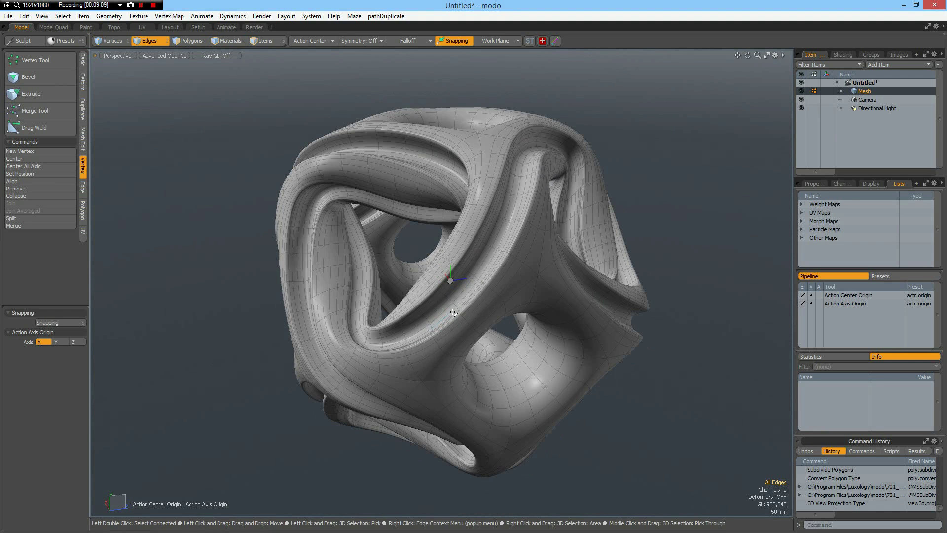
{"action": "scroll", "coordinate": [453, 312], "scroll_direction": "down", "scroll_amount": 2}
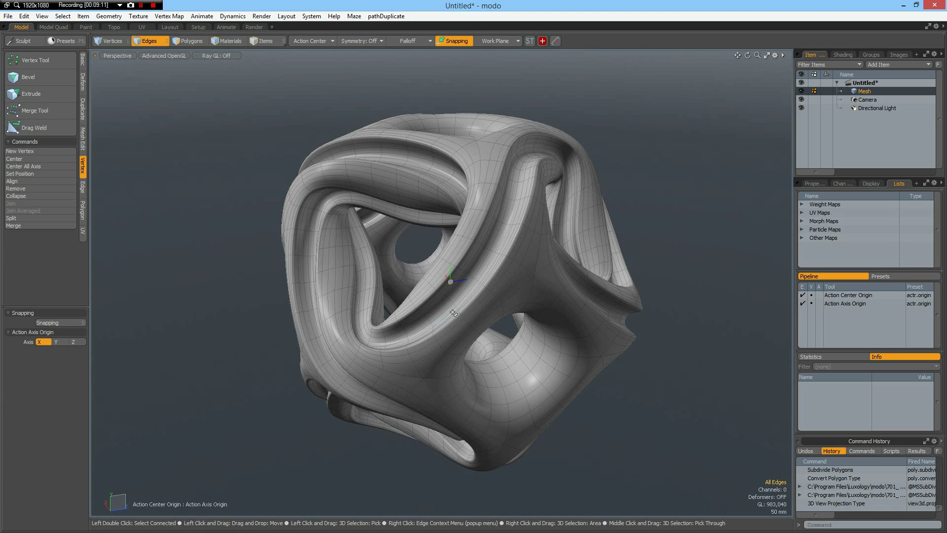